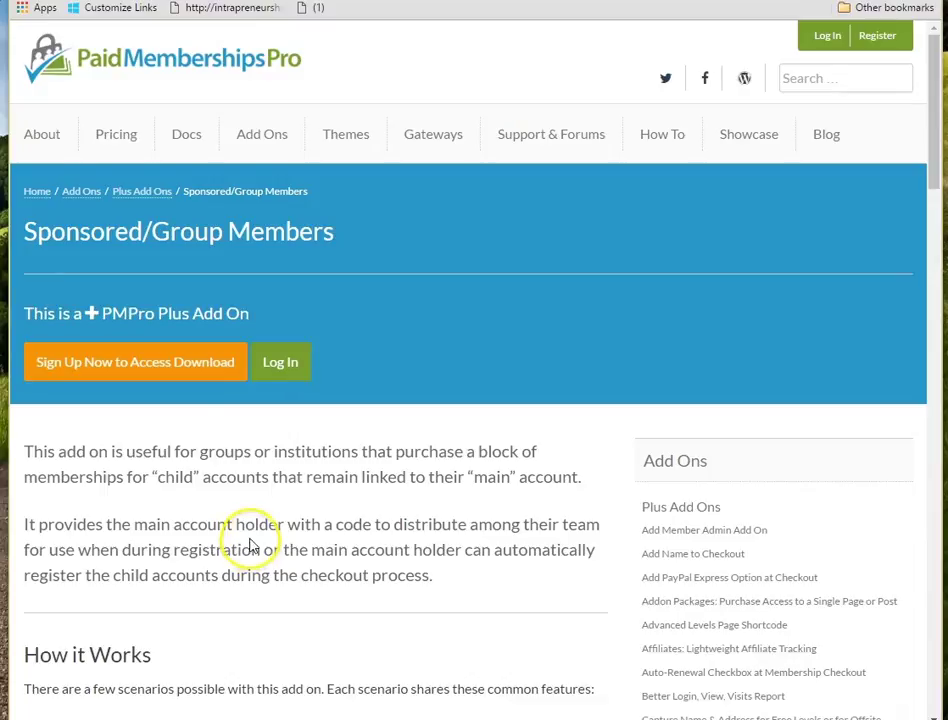
Scroll to the Setup section's example code, then bring the seat-costs.php editor window forward.
scroll(250, 540, down, 6)
scroll(249, 531, down, 6)
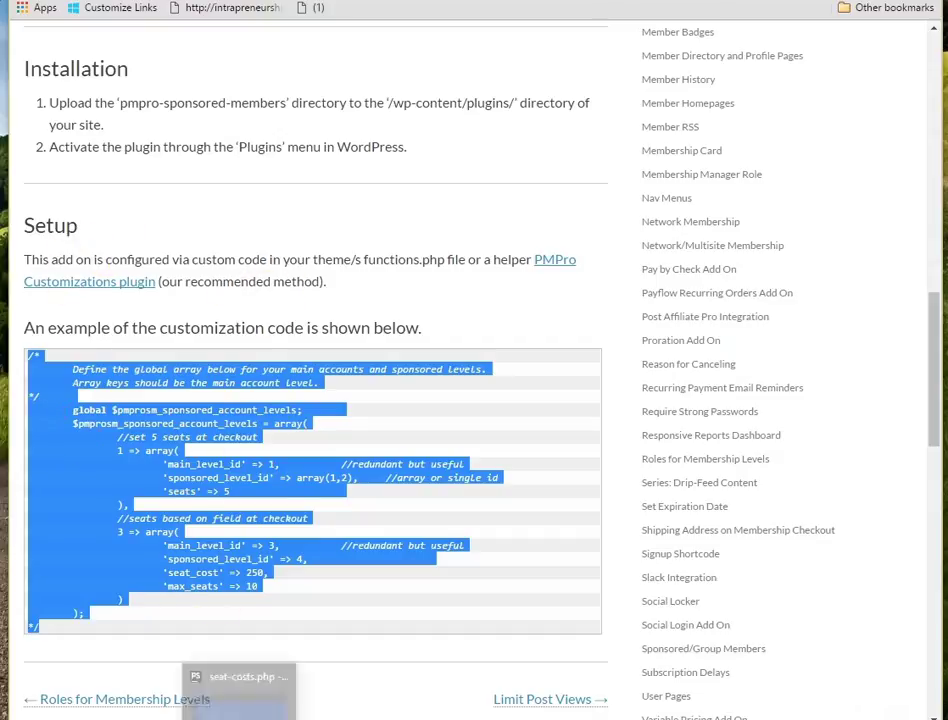
click(241, 688)
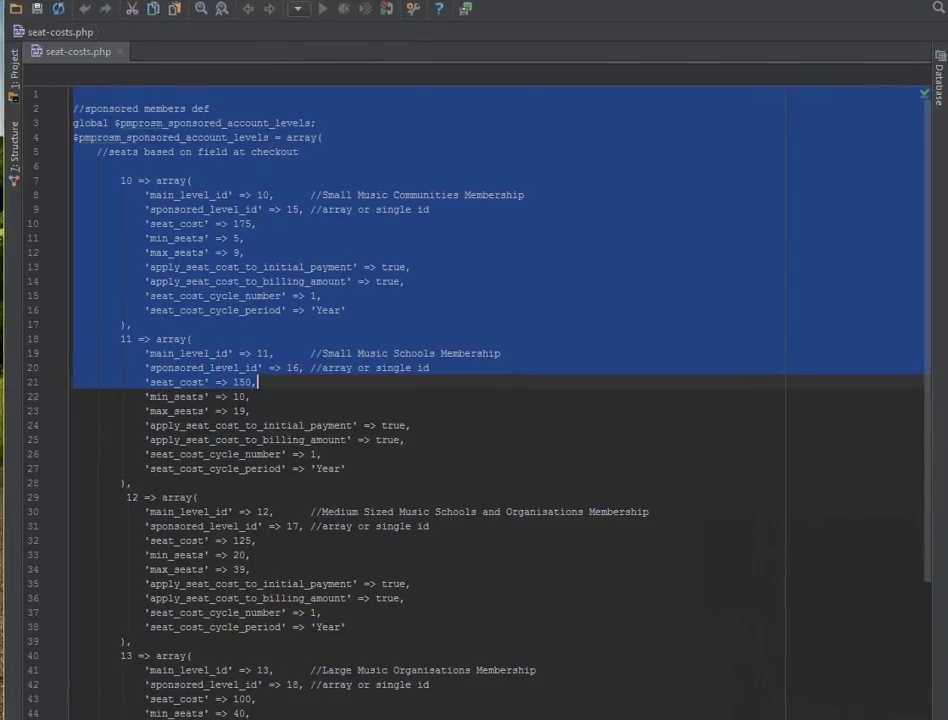
click(408, 122)
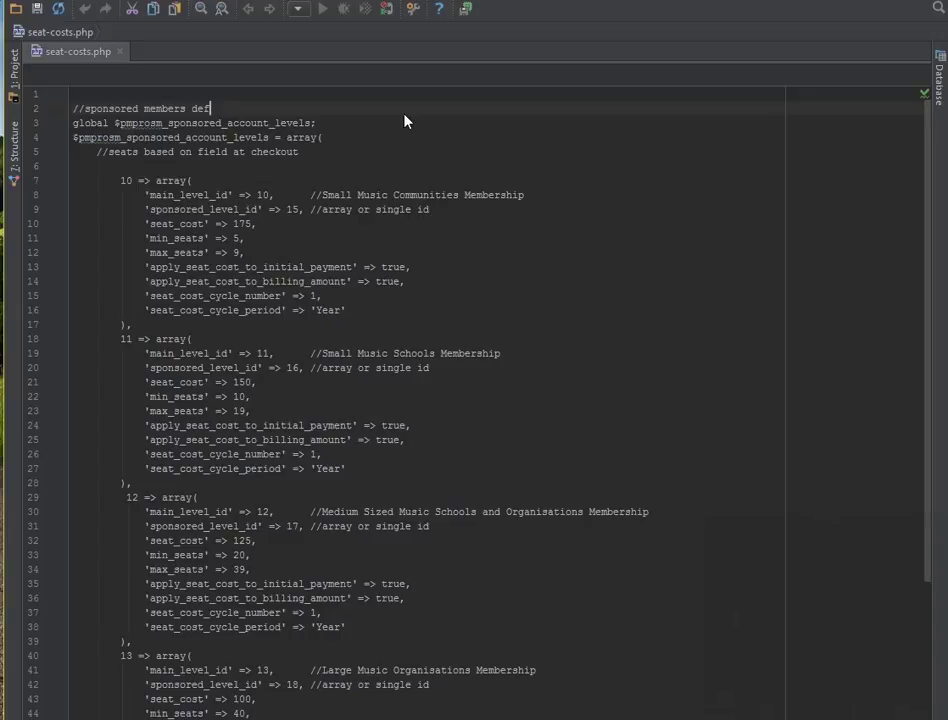
click(408, 175)
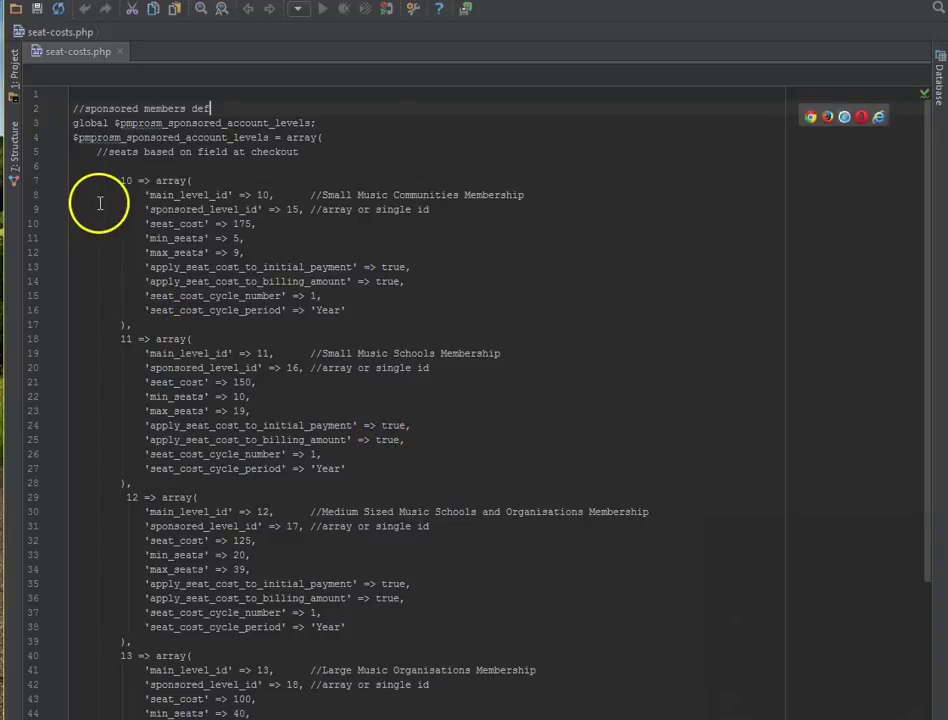
drag(115, 177, 164, 324)
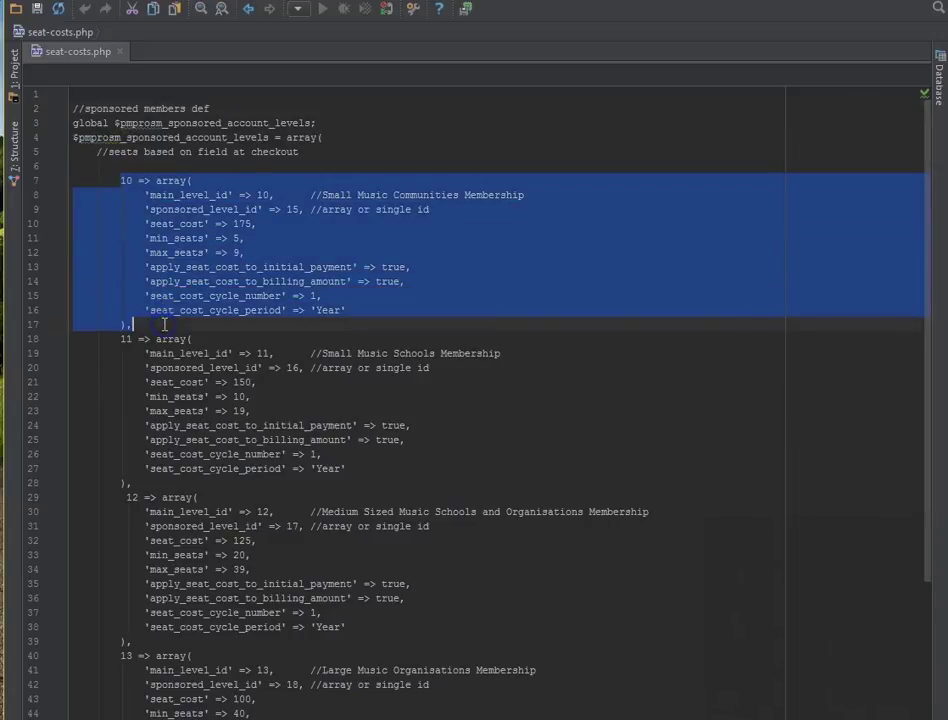
click(87, 343)
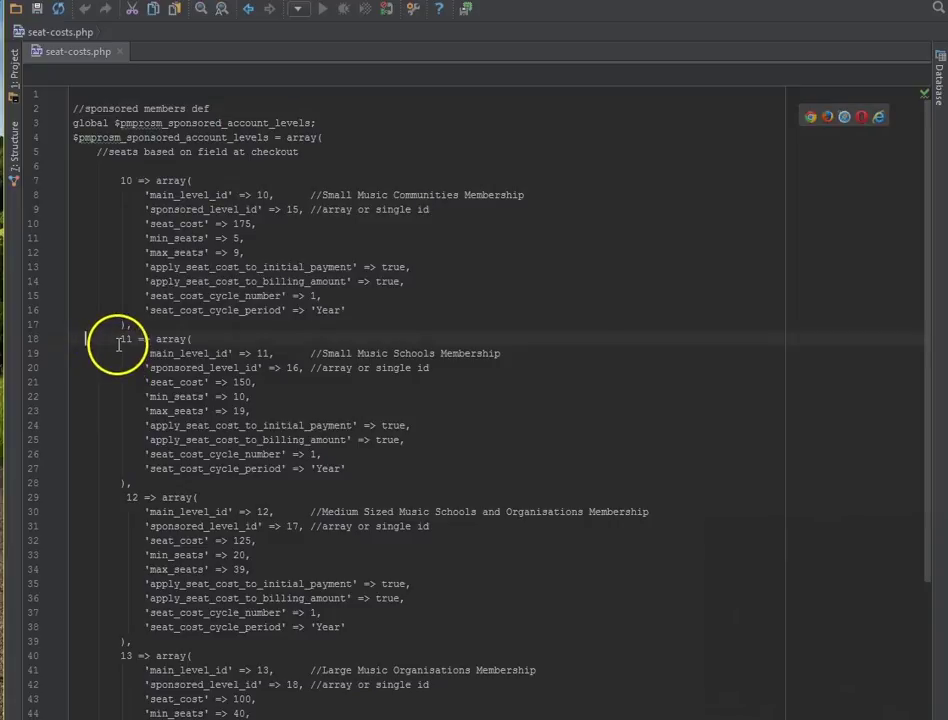
drag(120, 340, 133, 484)
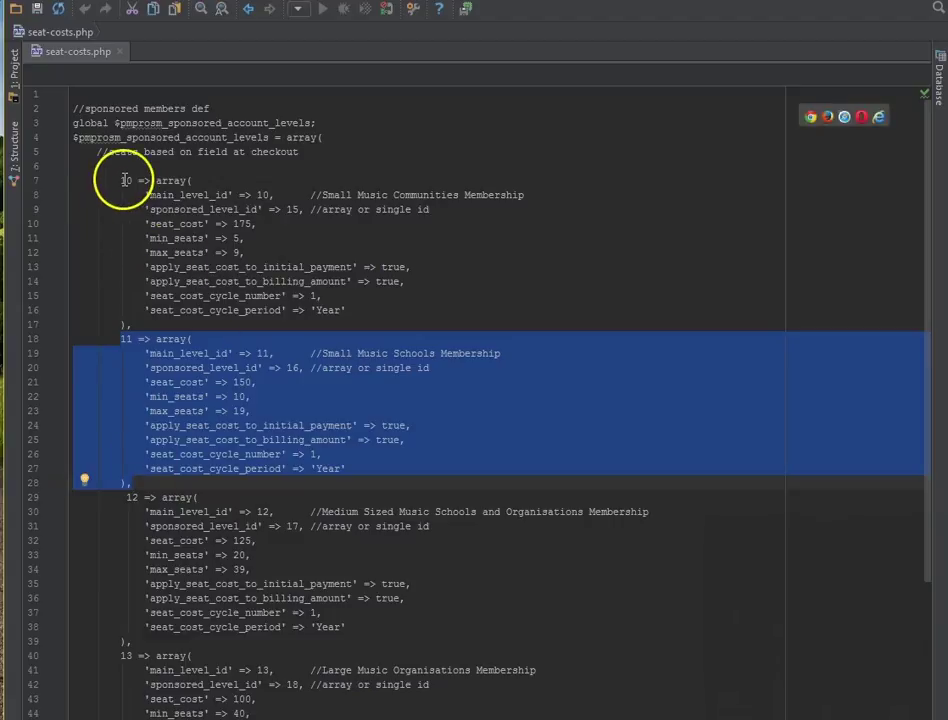
drag(120, 181, 155, 330)
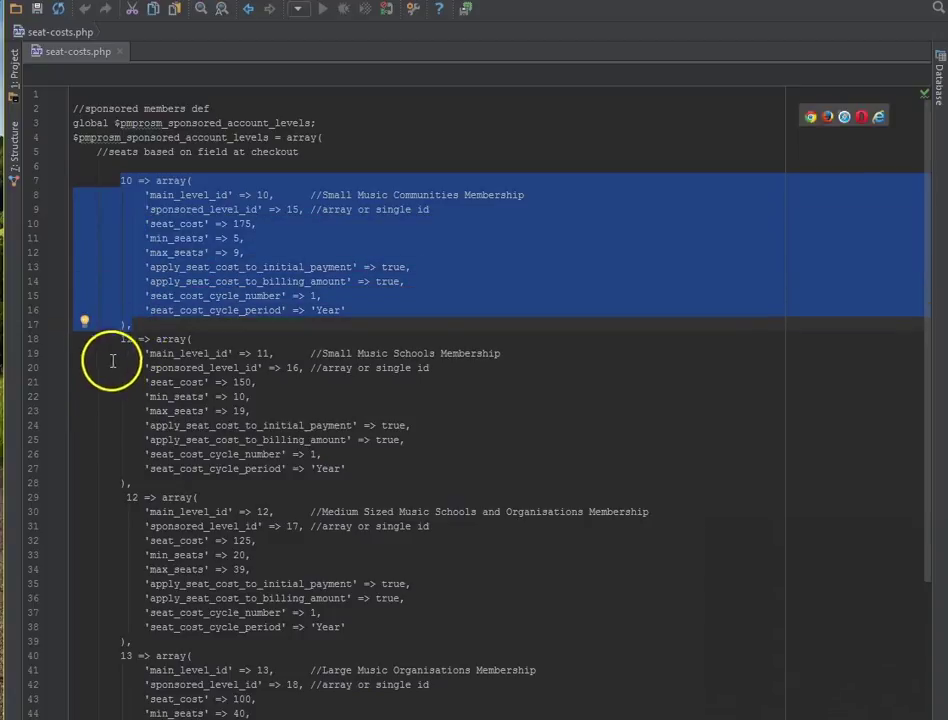
drag(117, 339, 123, 476)
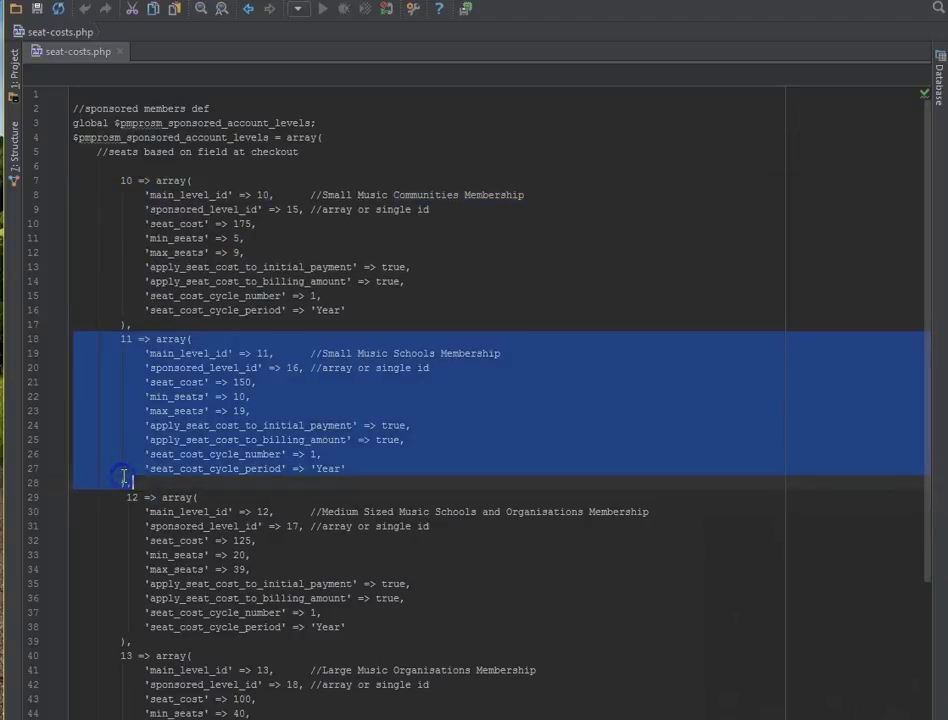
drag(123, 497, 122, 510)
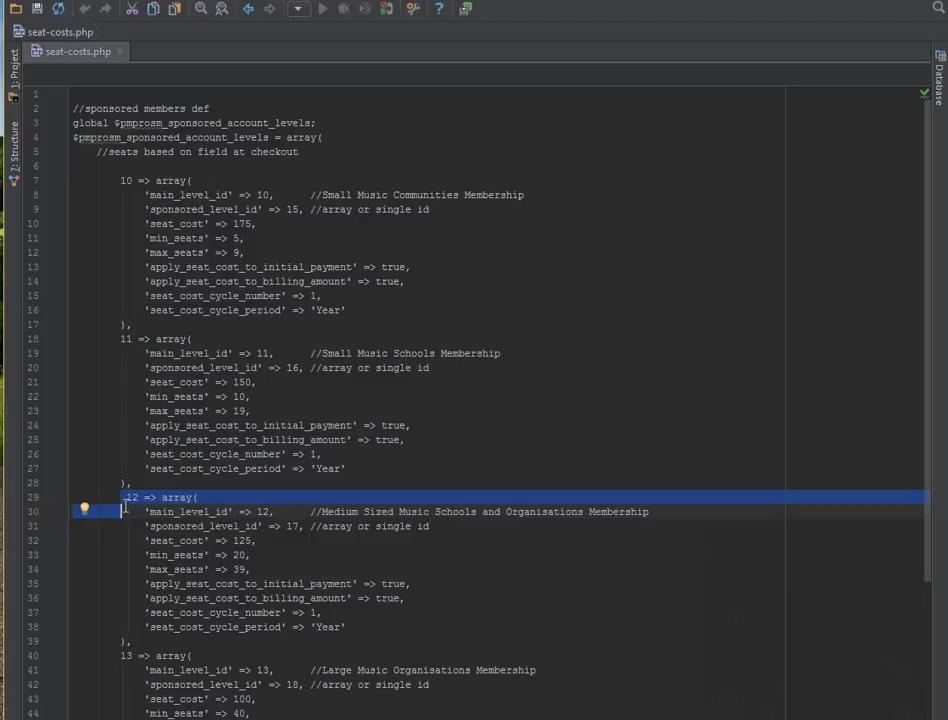
Point out level 10's seat_cost of 175 and its max_seats line in seat-costs.php.
click(240, 222)
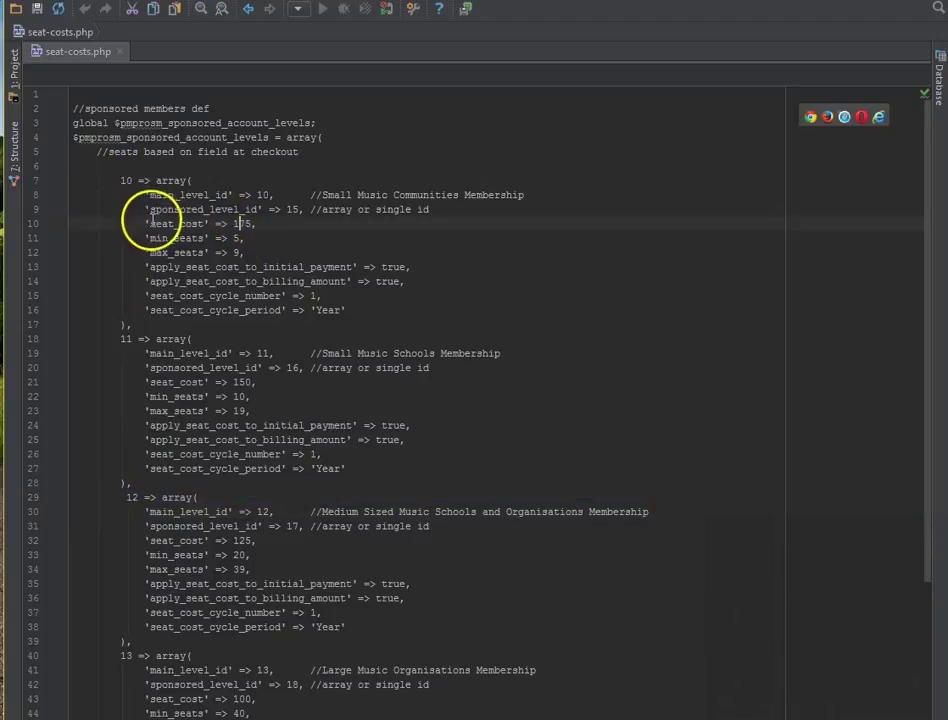
click(149, 223)
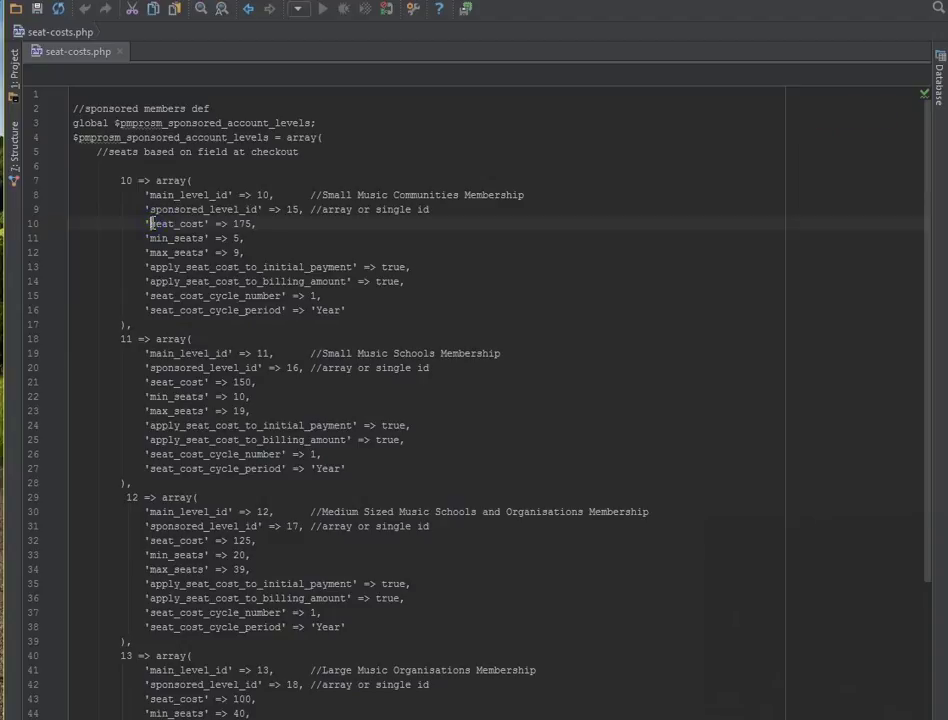
click(148, 256)
Open the Simple Membership Level's edit page from the Membership Levels list.
key(alt+Tab)
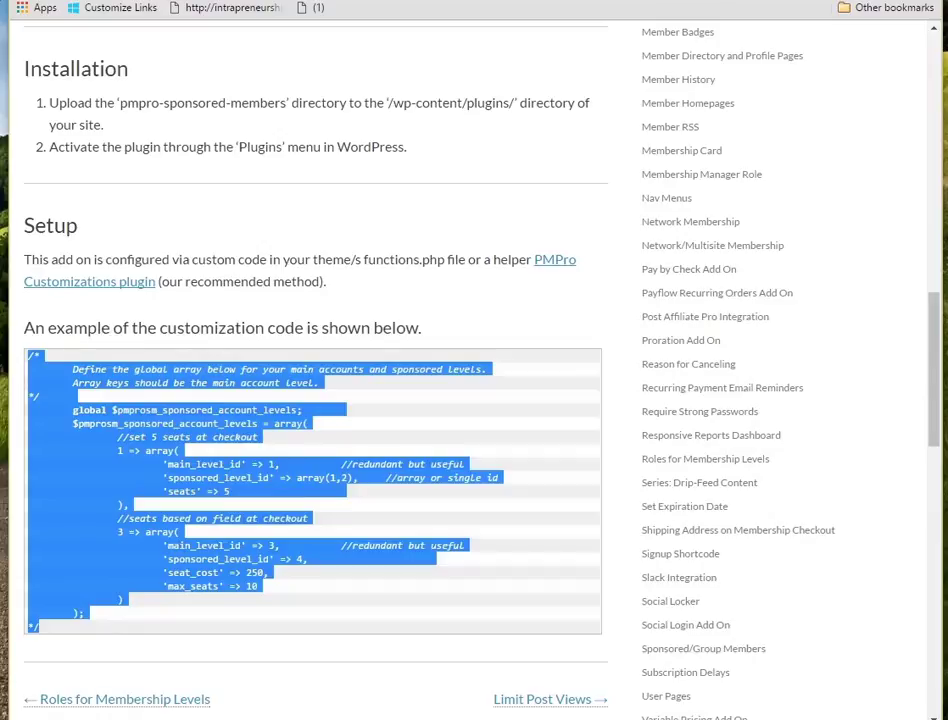
key(ctrl+Tab)
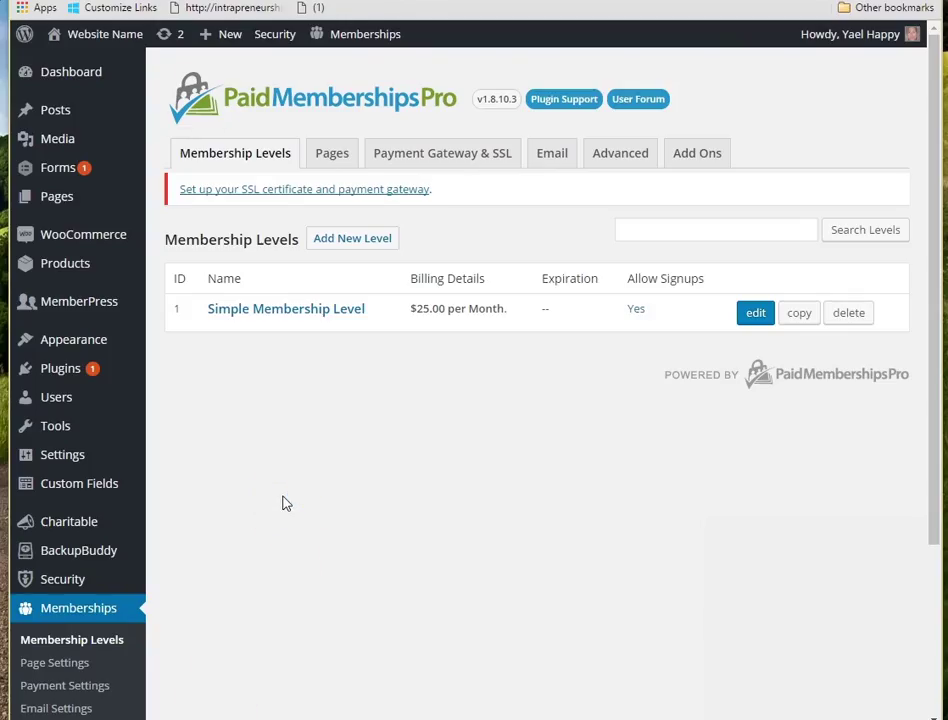
click(298, 313)
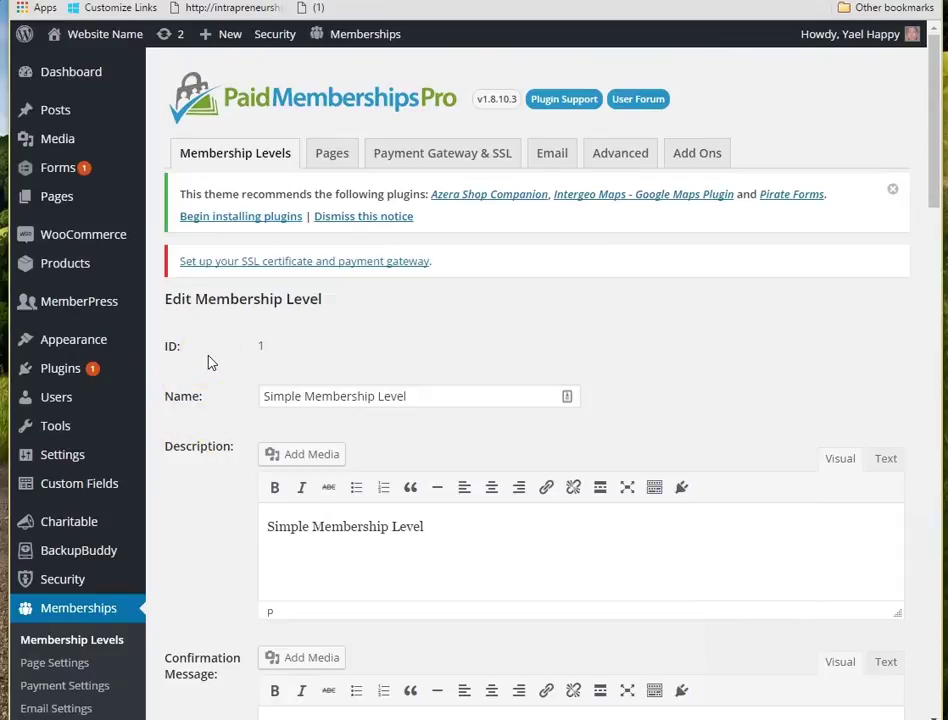
scroll(200, 487, down, 2)
Turn Additional seats off and back on in the Simple Membership Level's Seat Settings.
scroll(200, 487, down, 10)
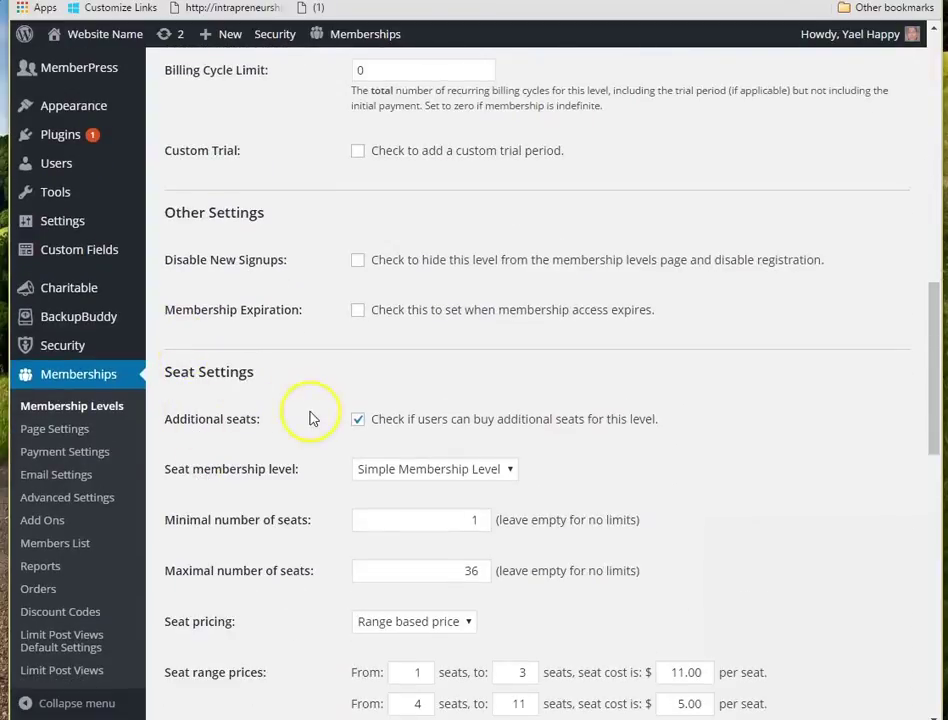
click(359, 420)
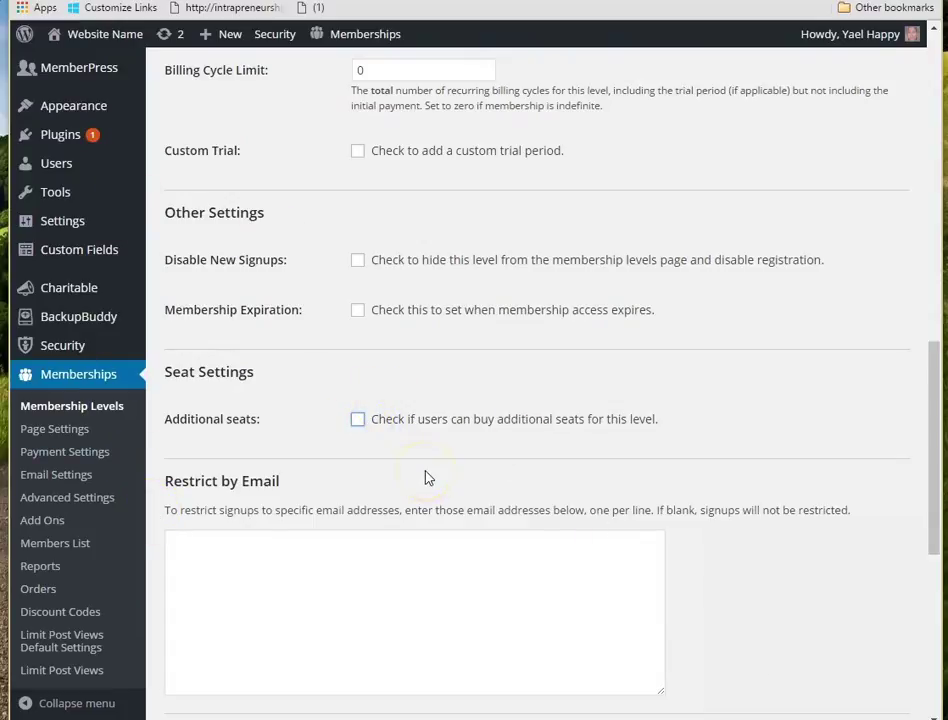
drag(163, 372, 253, 373)
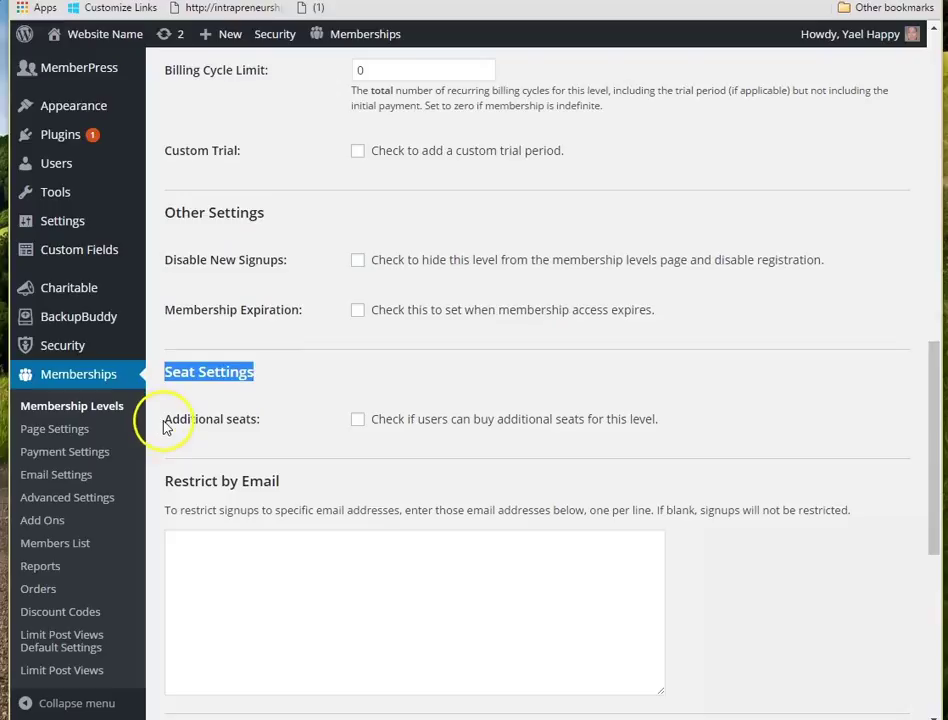
click(306, 430)
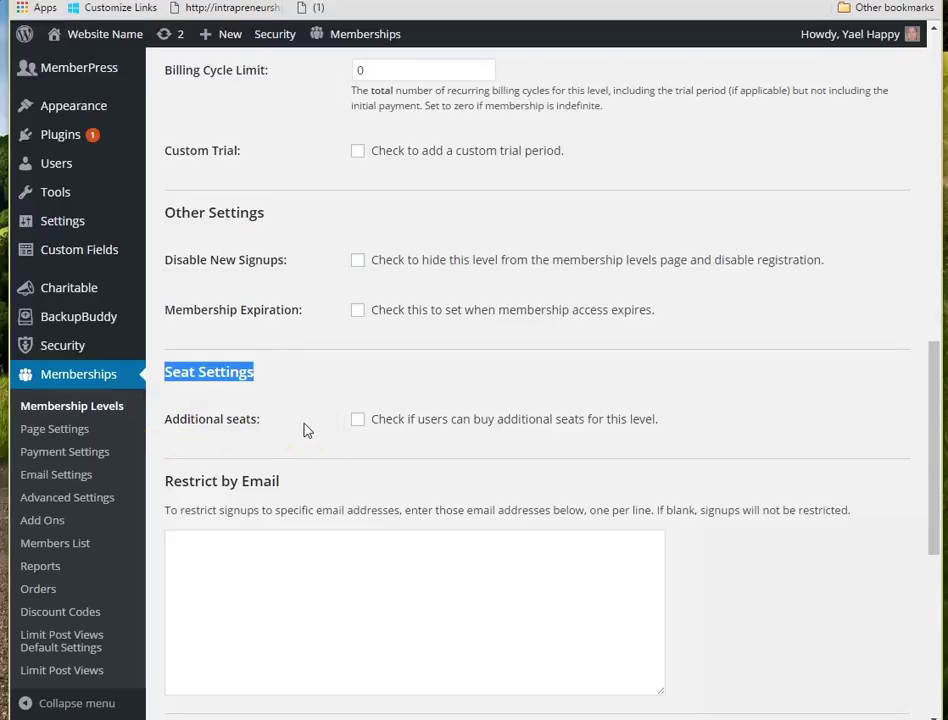
click(308, 434)
click(358, 421)
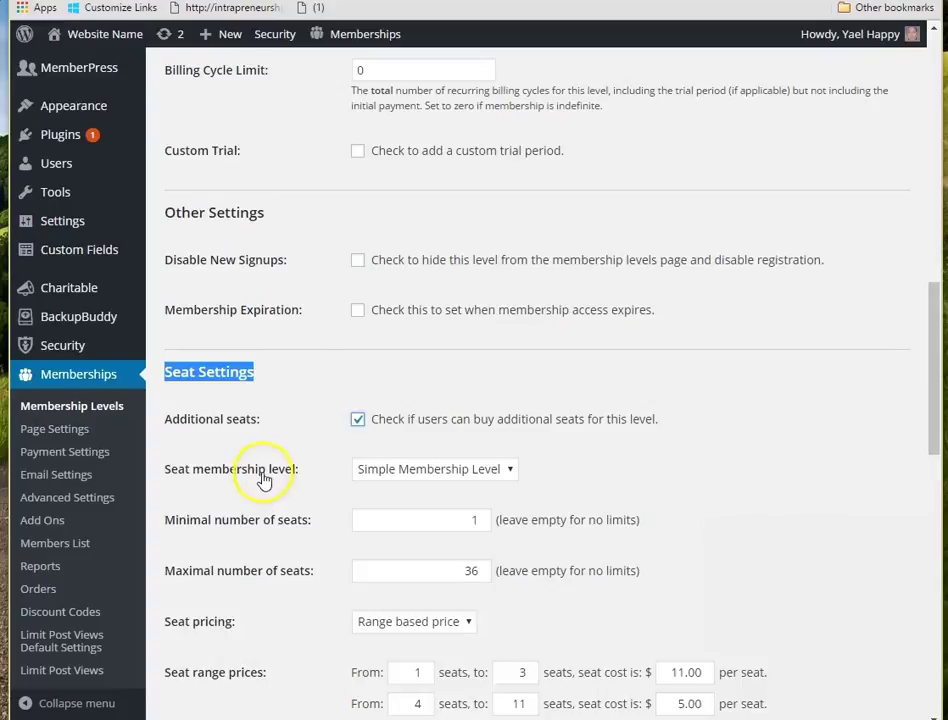
Set Seat pricing to Range based price, after briefly trying a fixed price.
scroll(266, 520, down, 3)
scroll(262, 470, down, 2)
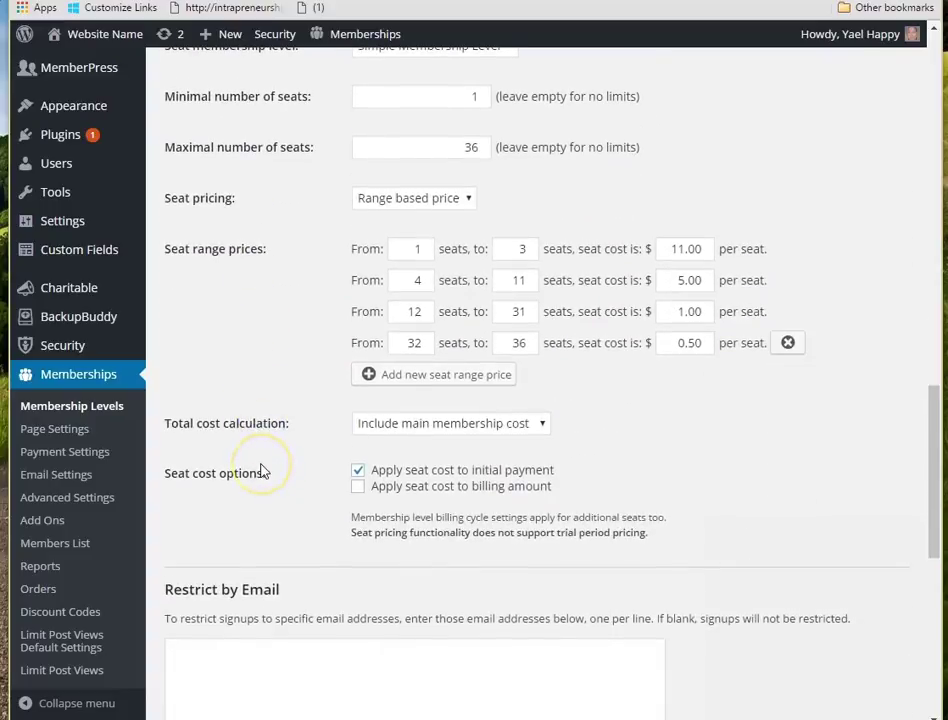
scroll(262, 470, up, 2)
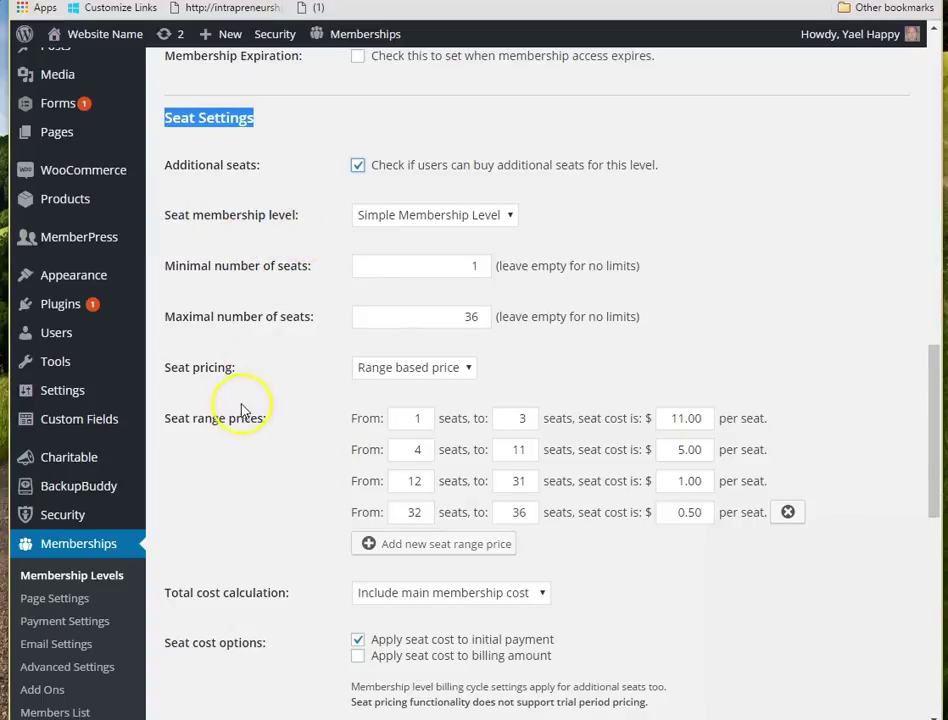
scroll(242, 408, down, 1)
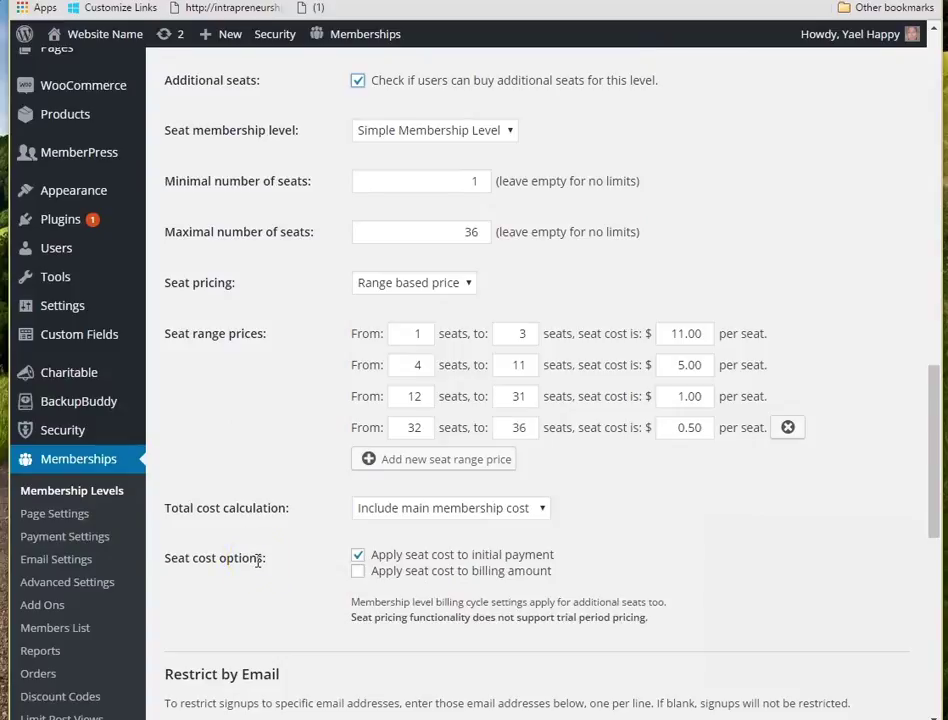
scroll(256, 561, up, 2)
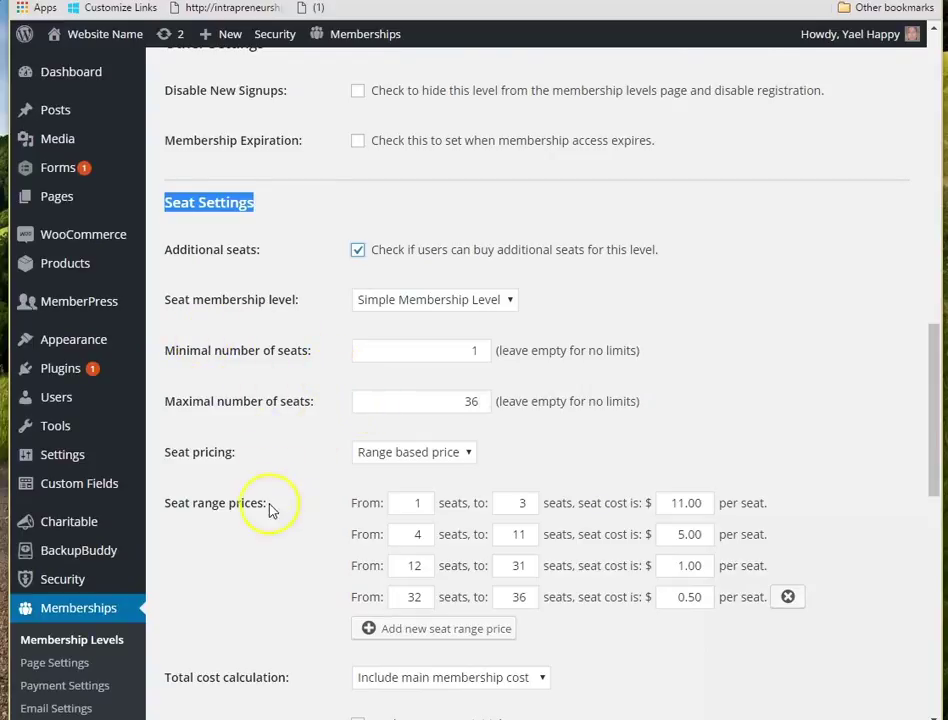
scroll(245, 463, down, 3)
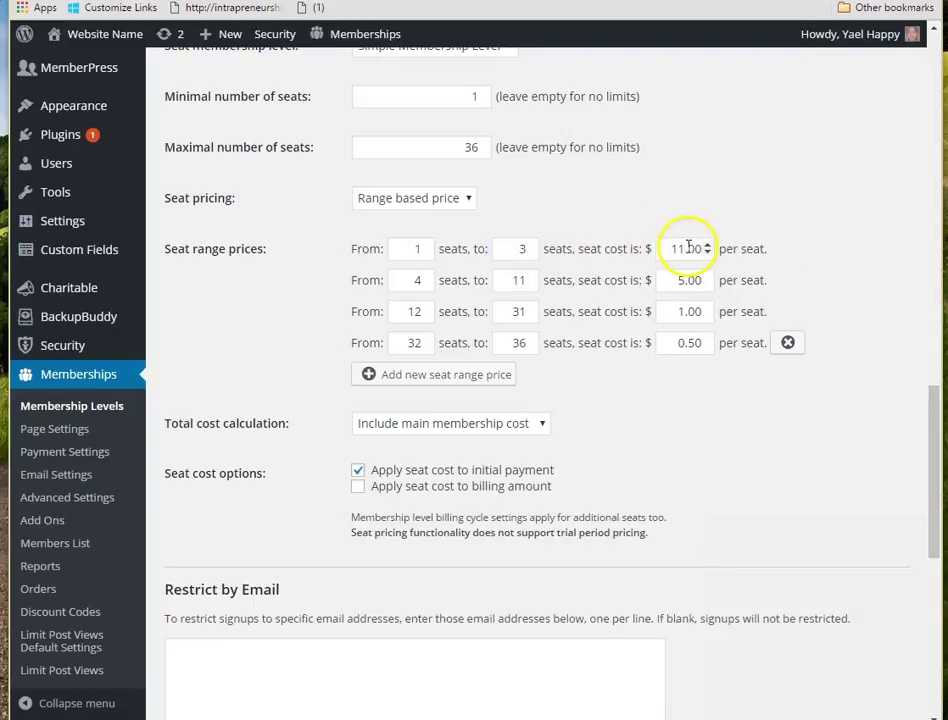
click(468, 201)
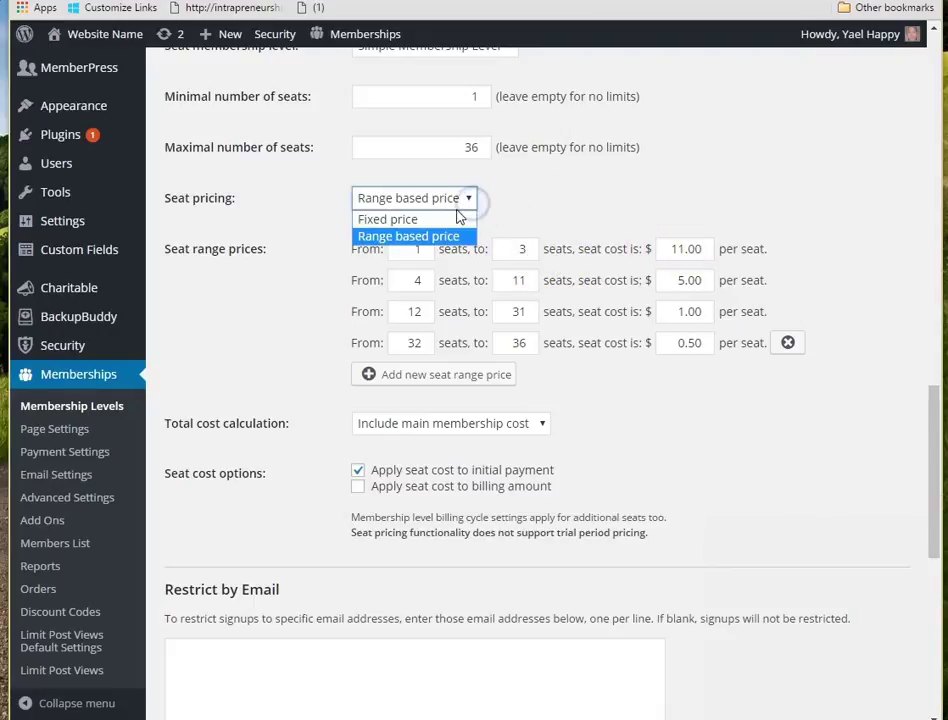
click(451, 218)
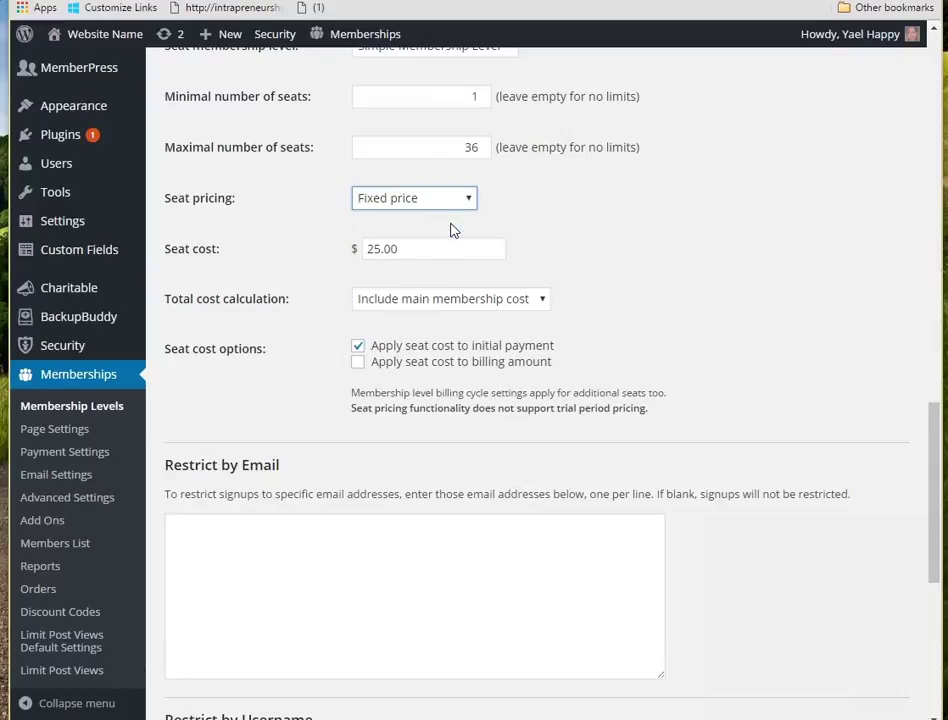
click(468, 198)
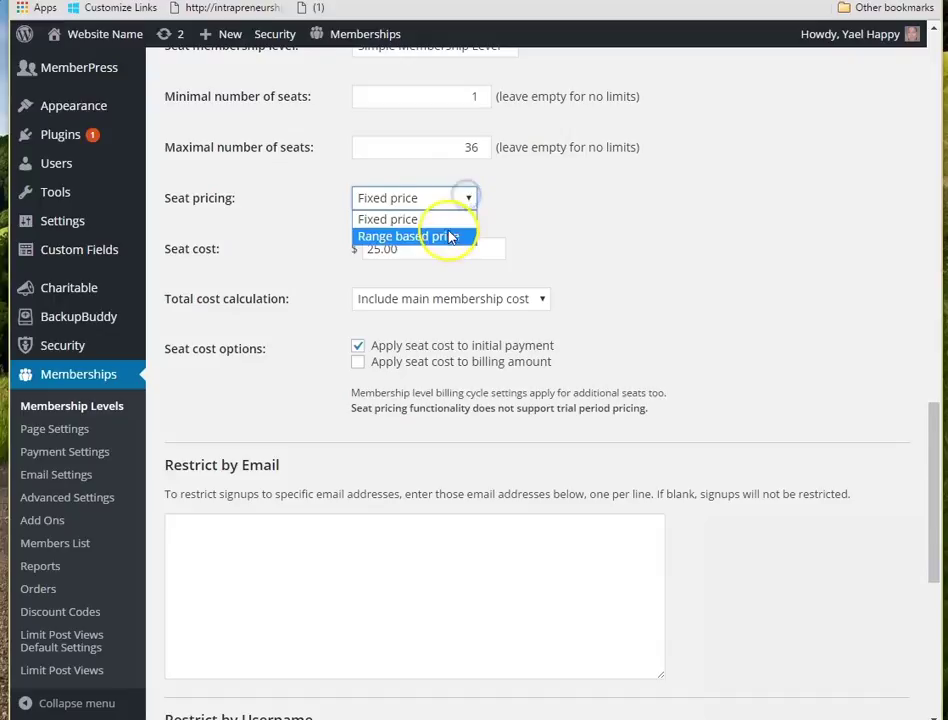
click(445, 244)
Review the four range-based seat price rows, then bring up the front-end checkout.
scroll(320, 383, down, 3)
scroll(320, 383, up, 3)
scroll(322, 386, up, 3)
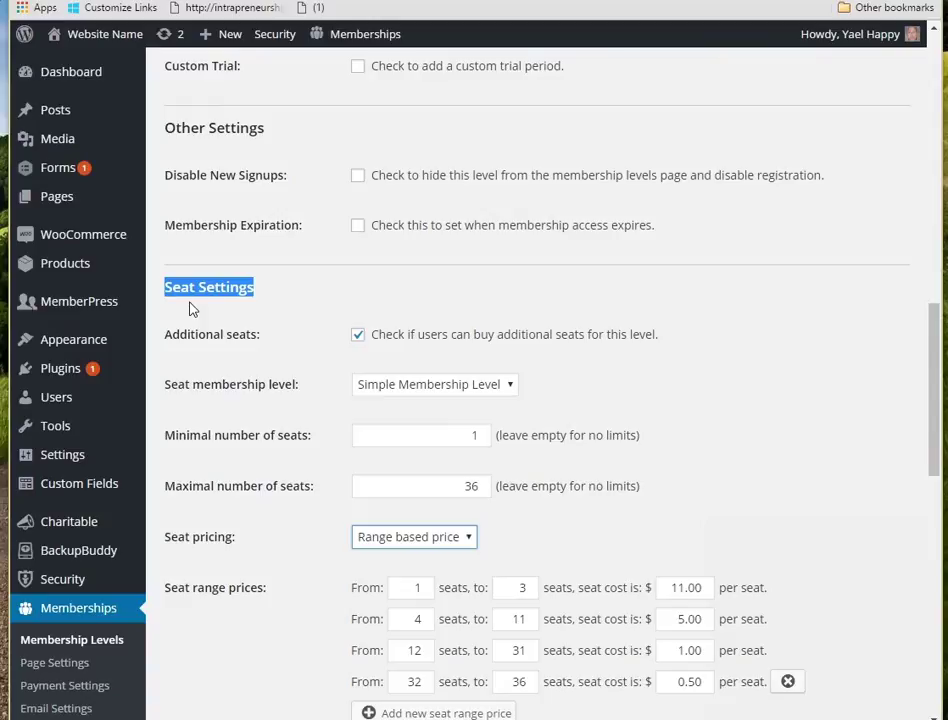
scroll(237, 567, down, 2)
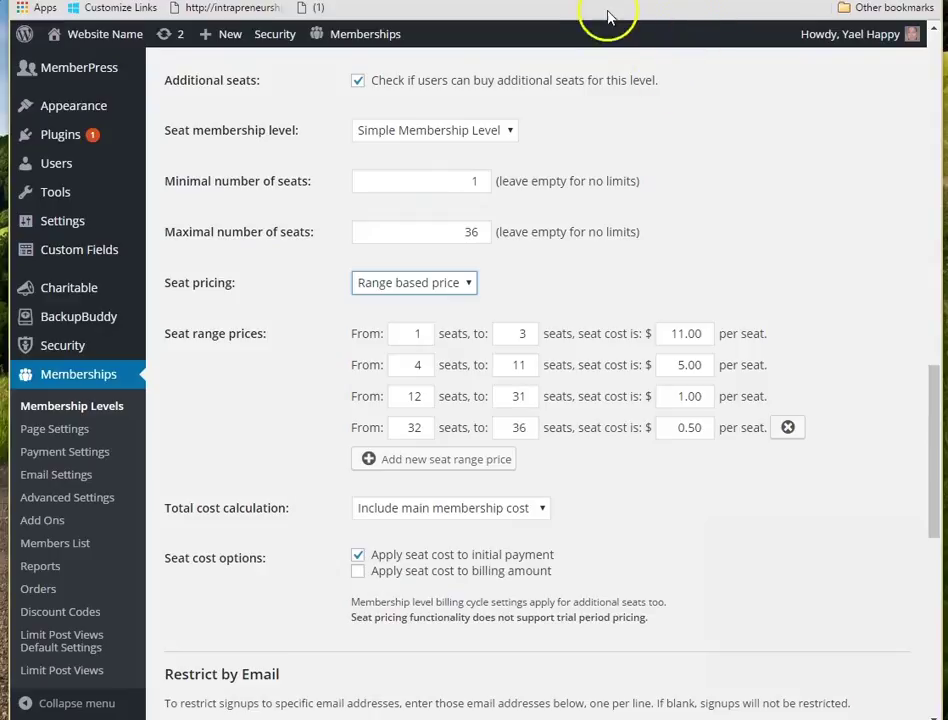
key(ctrl+Tab)
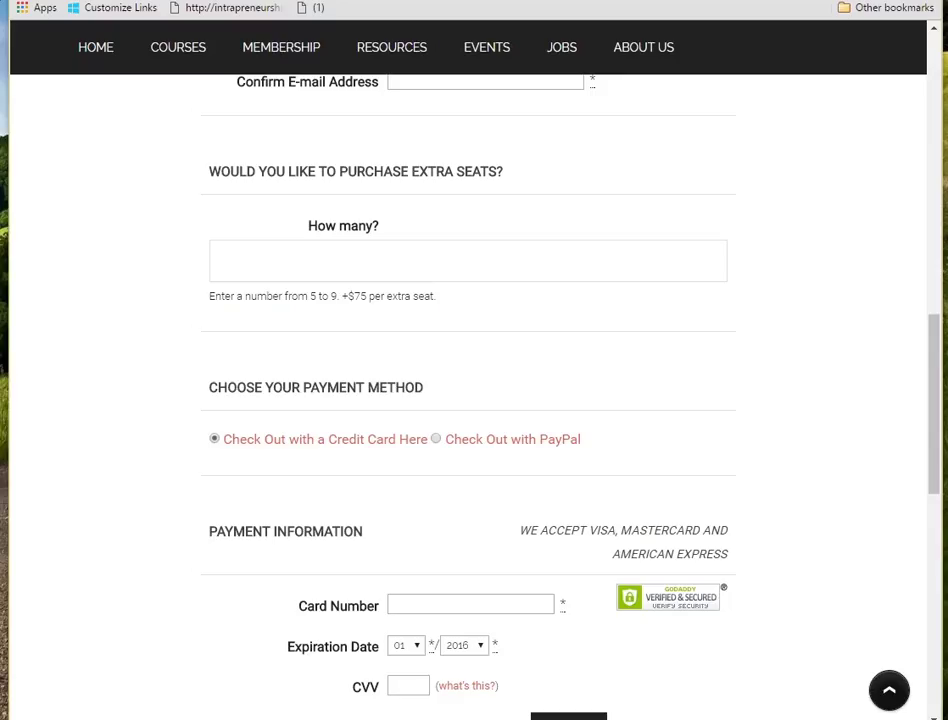
click(155, 316)
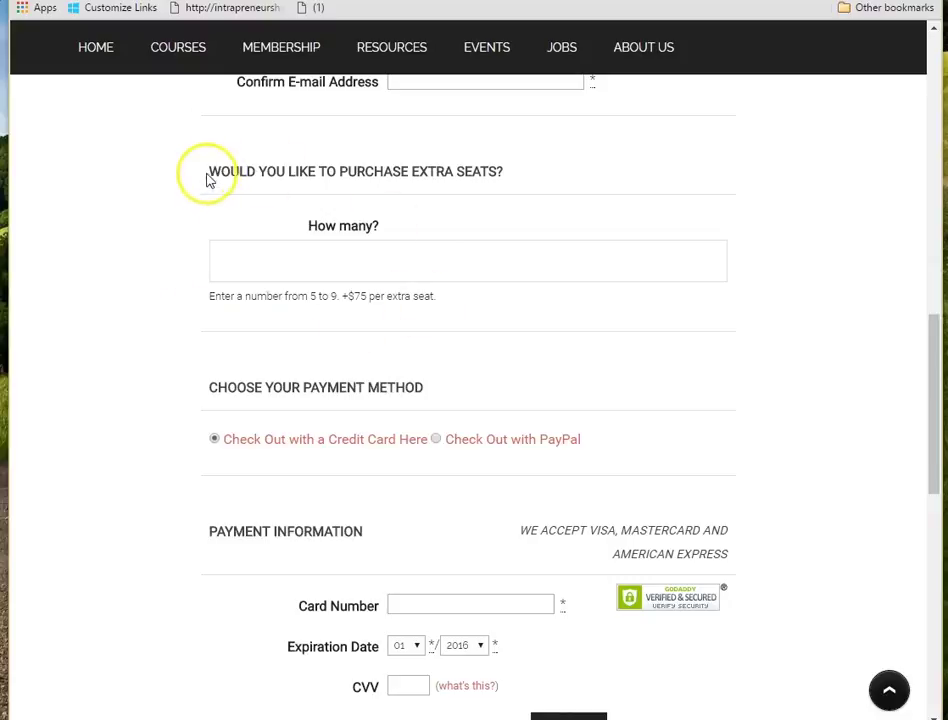
drag(208, 175, 512, 175)
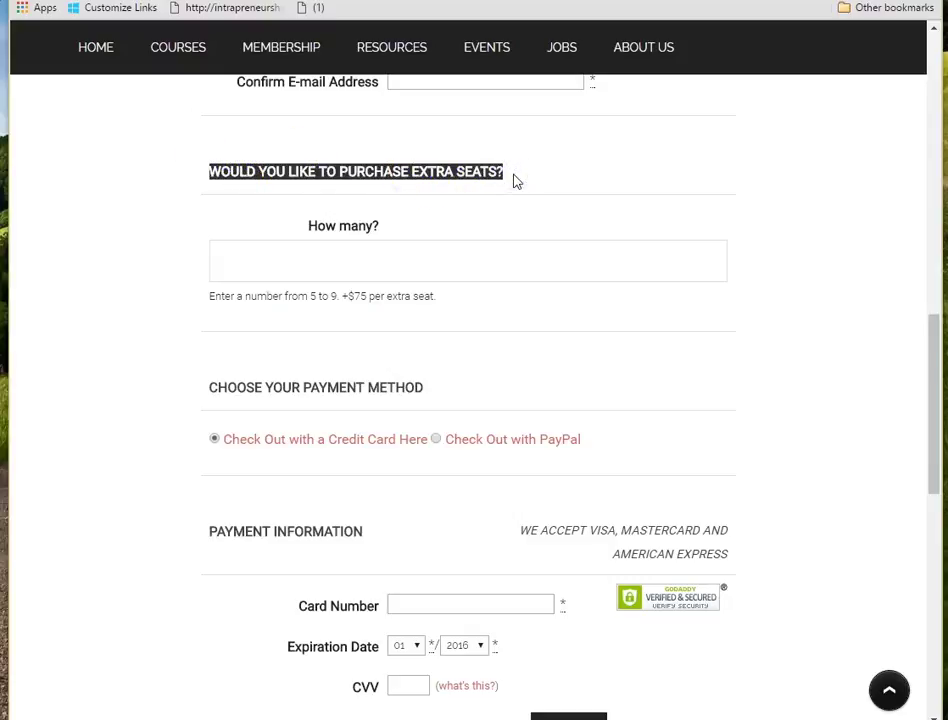
click(147, 214)
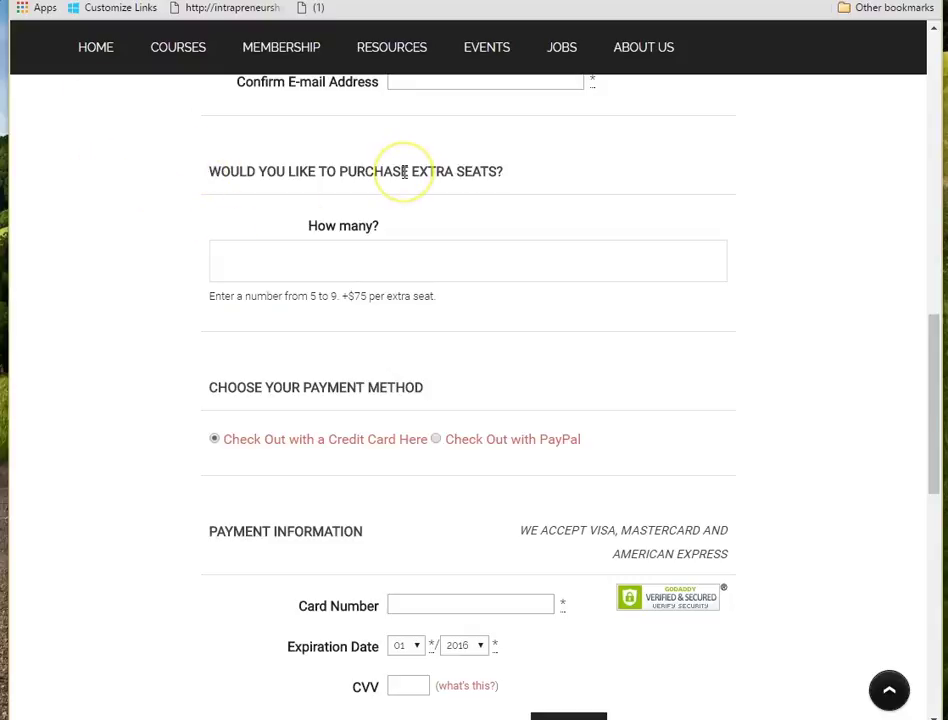
click(465, 171)
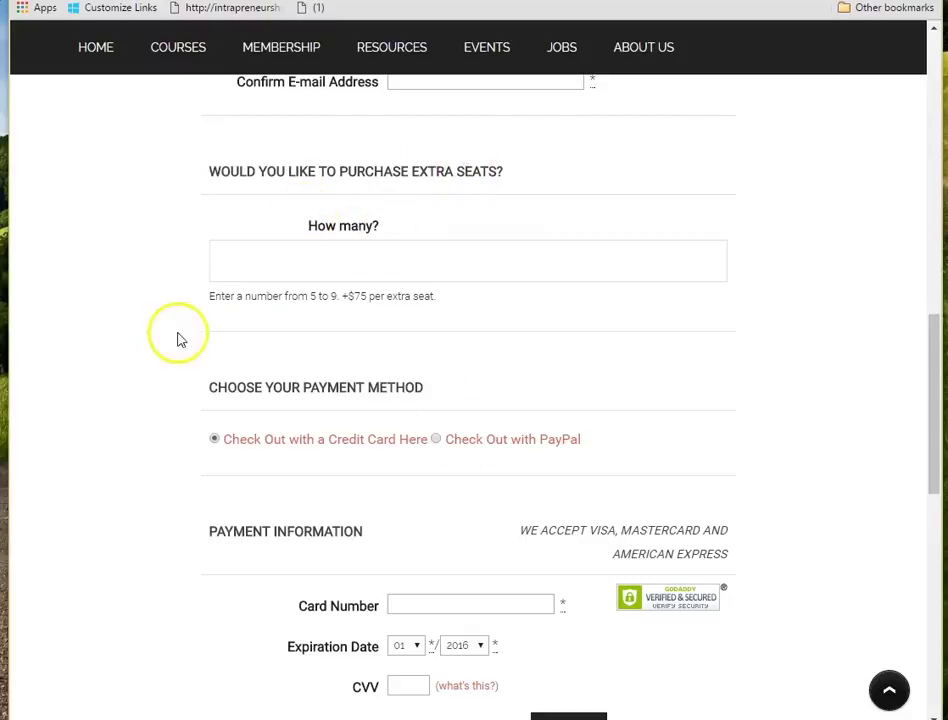
drag(197, 307, 332, 296)
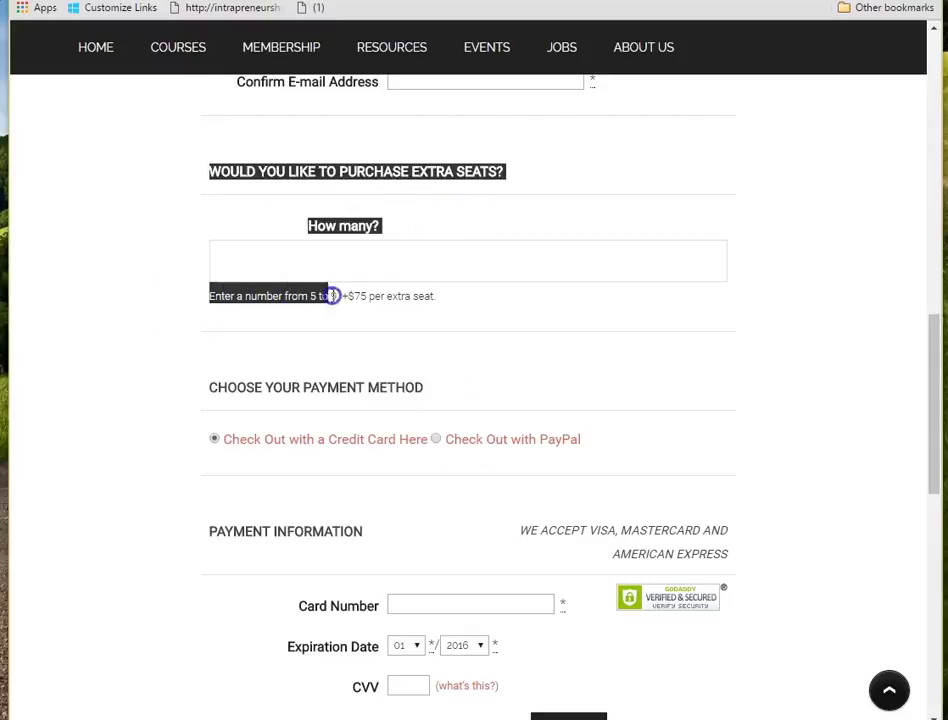
click(432, 296)
drag(434, 296, 205, 313)
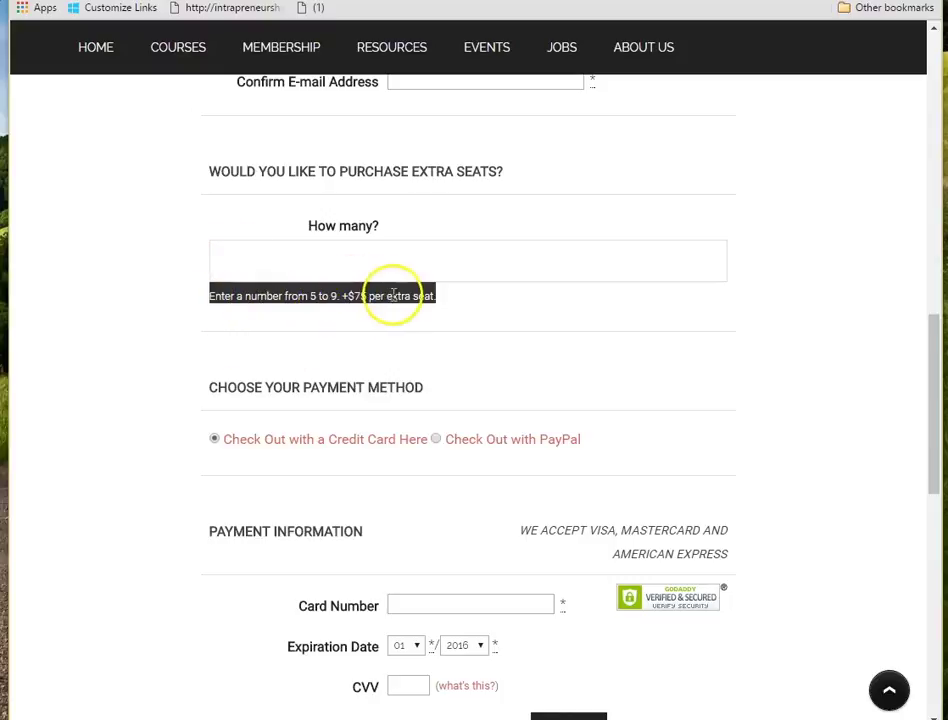
Enter 5 extra seats in the checkout's How many? field.
click(340, 255)
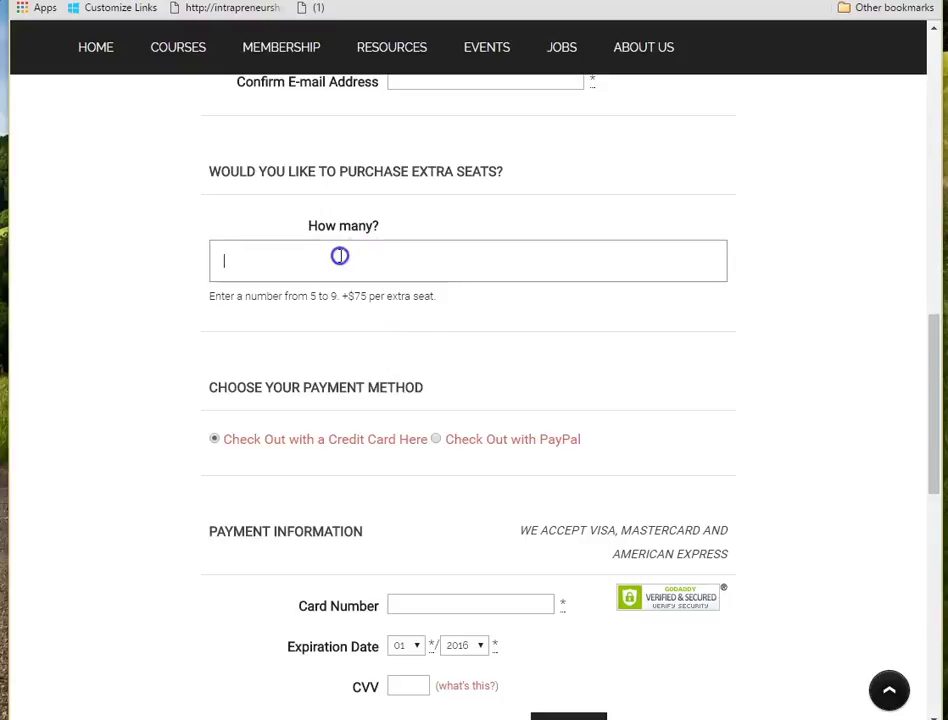
text(5)
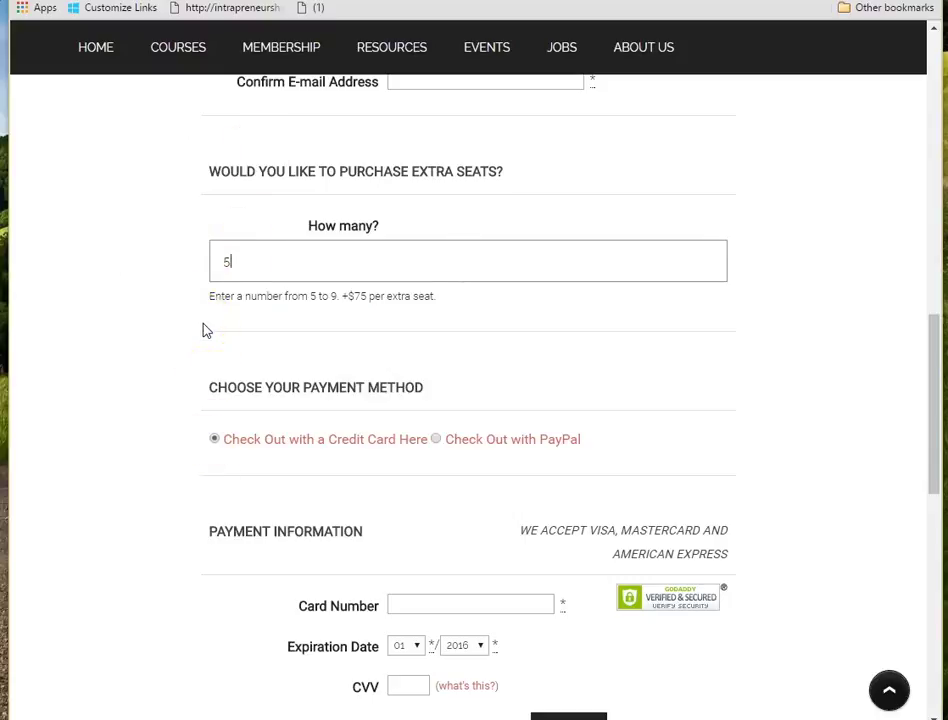
click(243, 355)
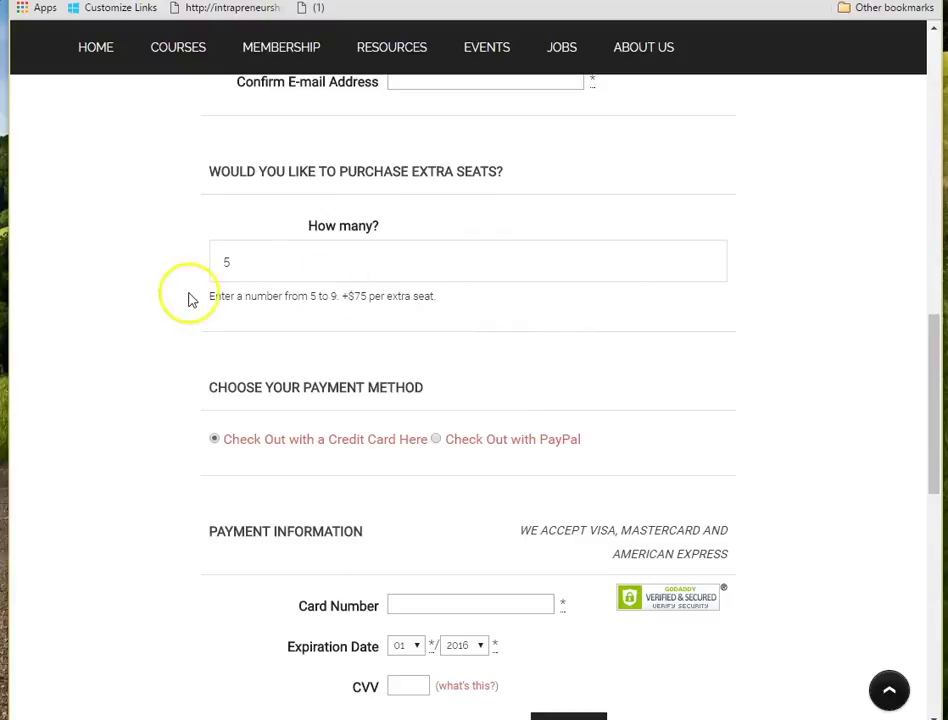
scroll(188, 298, down, 3)
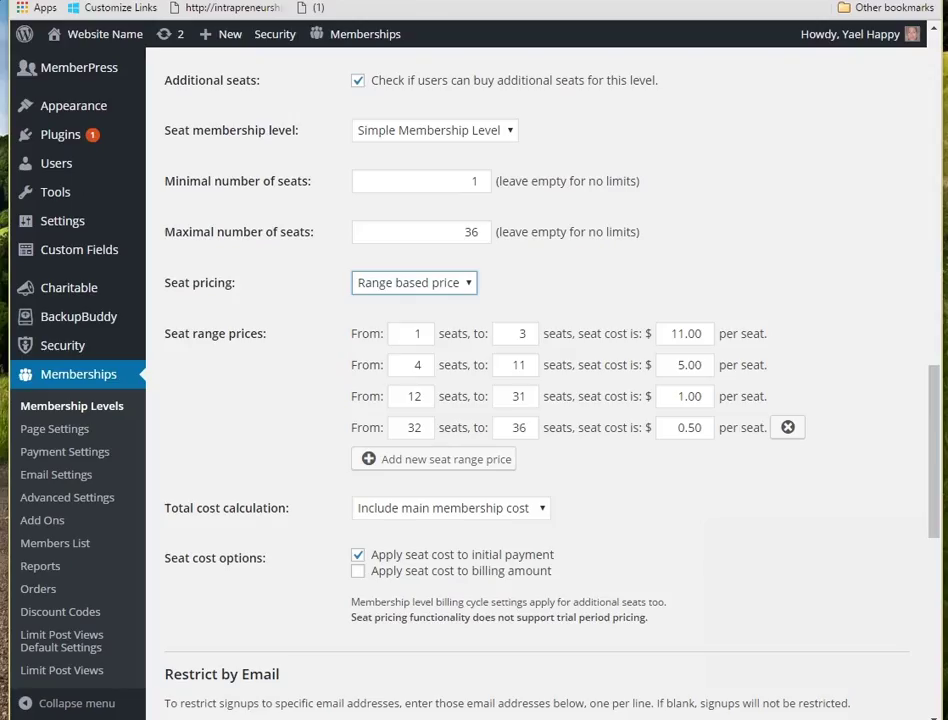
From the public site's Membership Levels page, select the Simple Membership Level for checkout.
click(110, 46)
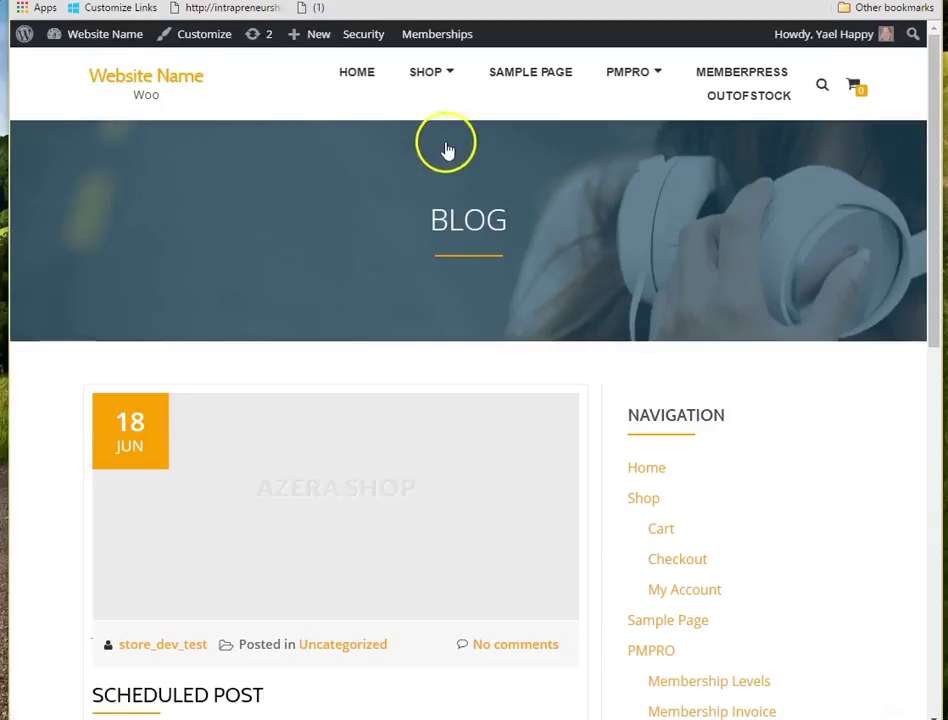
mouse_move(614, 82)
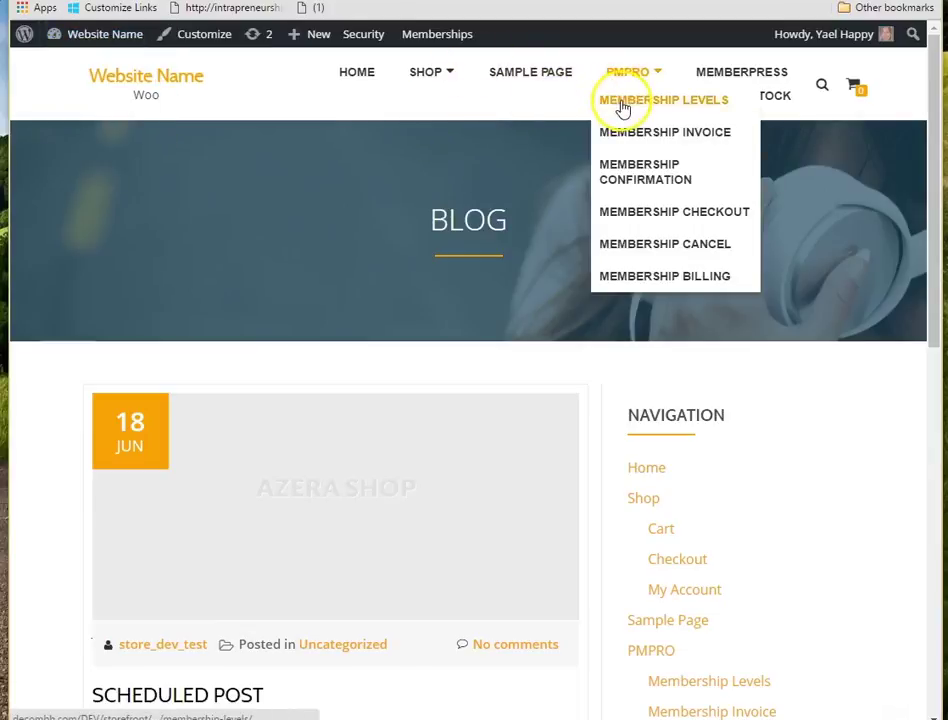
click(622, 105)
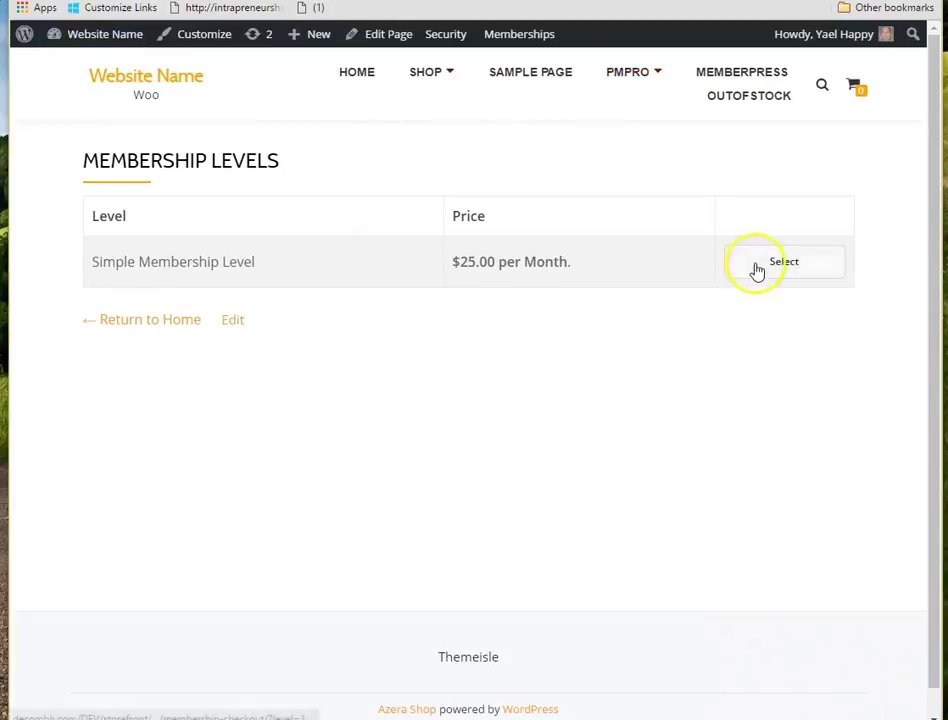
click(779, 268)
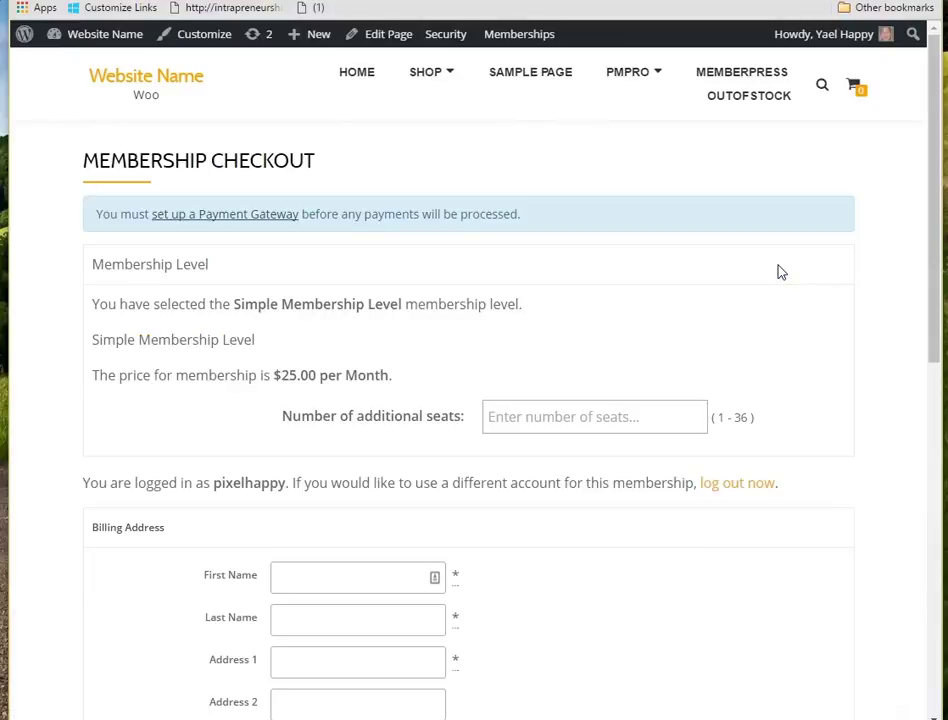
scroll(150, 365, down, 2)
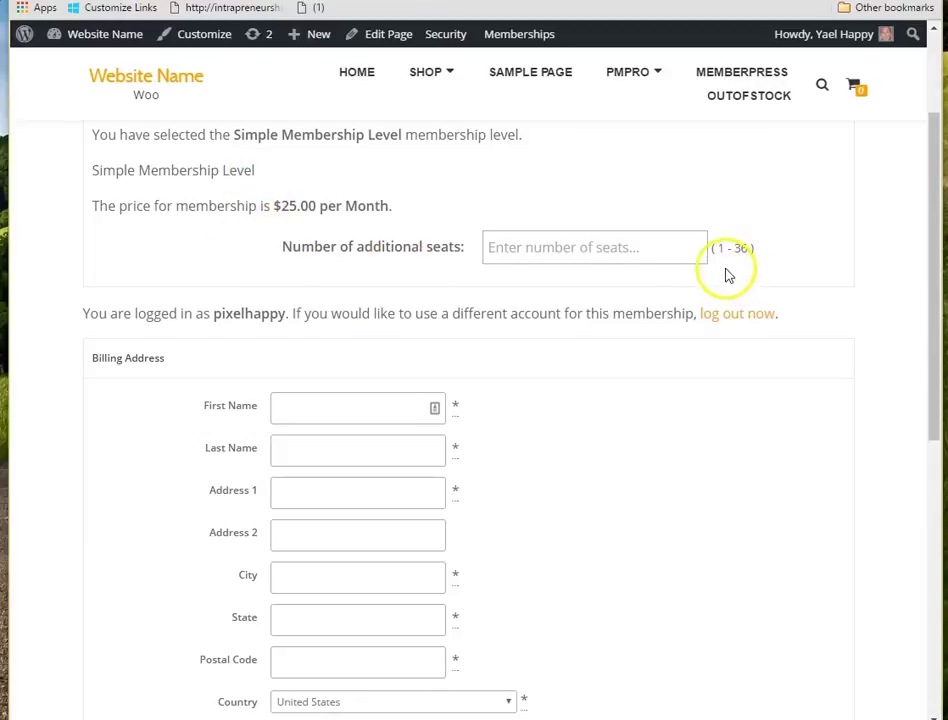
Enter 10 additional seats so checkout quotes $5.00 per seat and $50.00 total.
click(563, 249)
text(10)
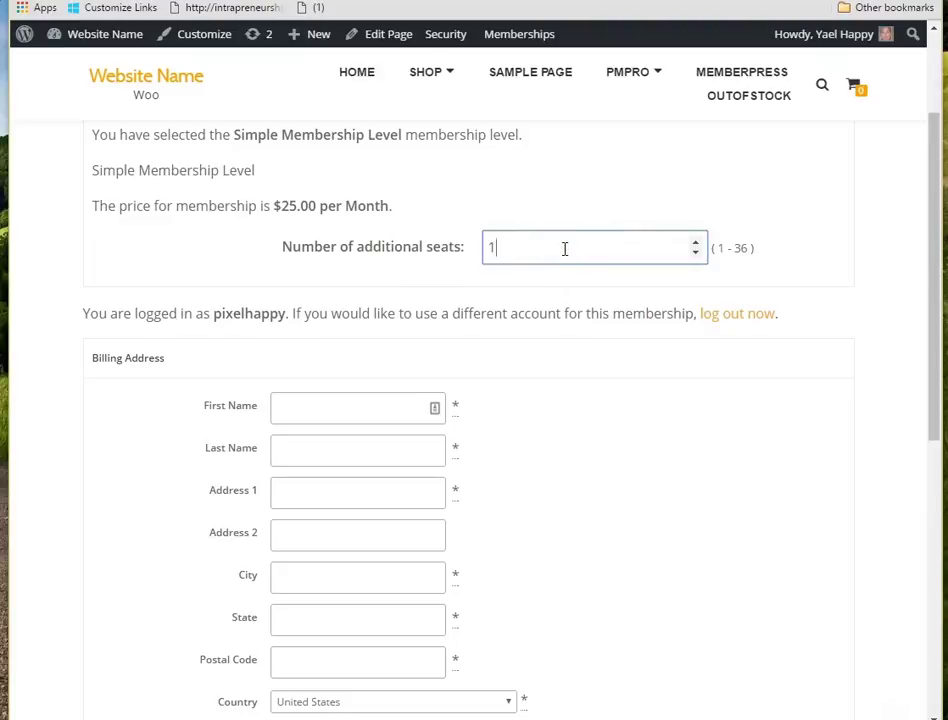
click(293, 408)
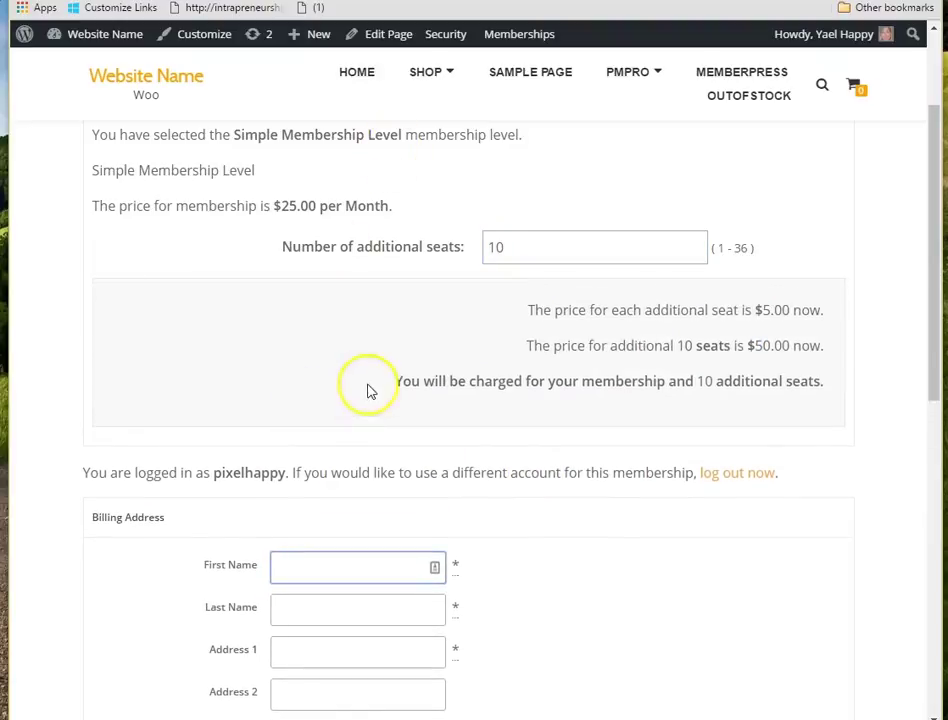
click(501, 298)
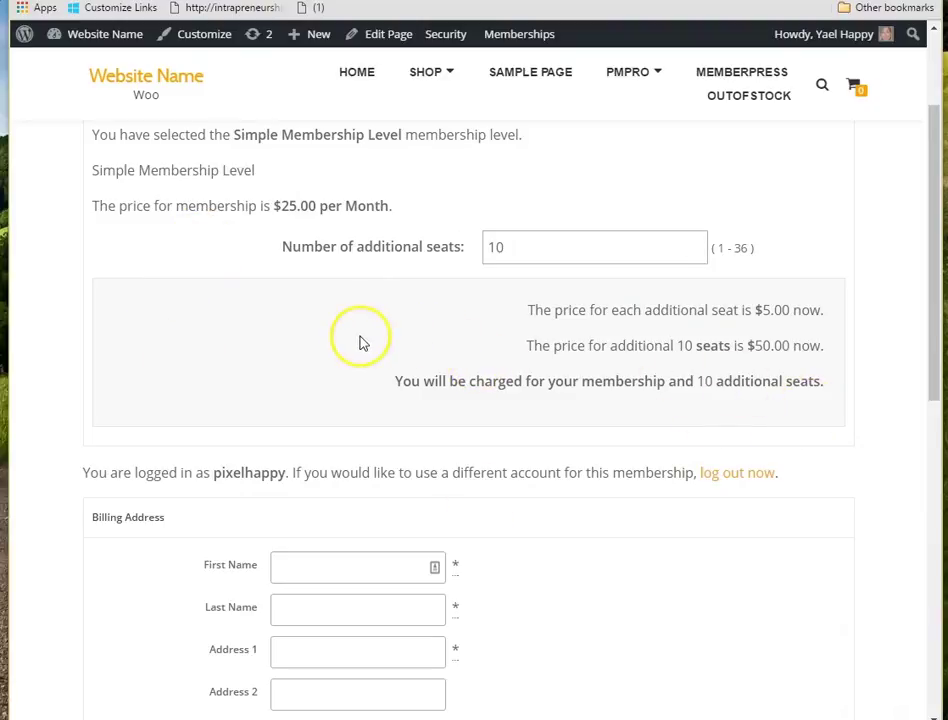
scroll(357, 350, down, 1)
scroll(352, 355, down, 3)
scroll(140, 510, down, 3)
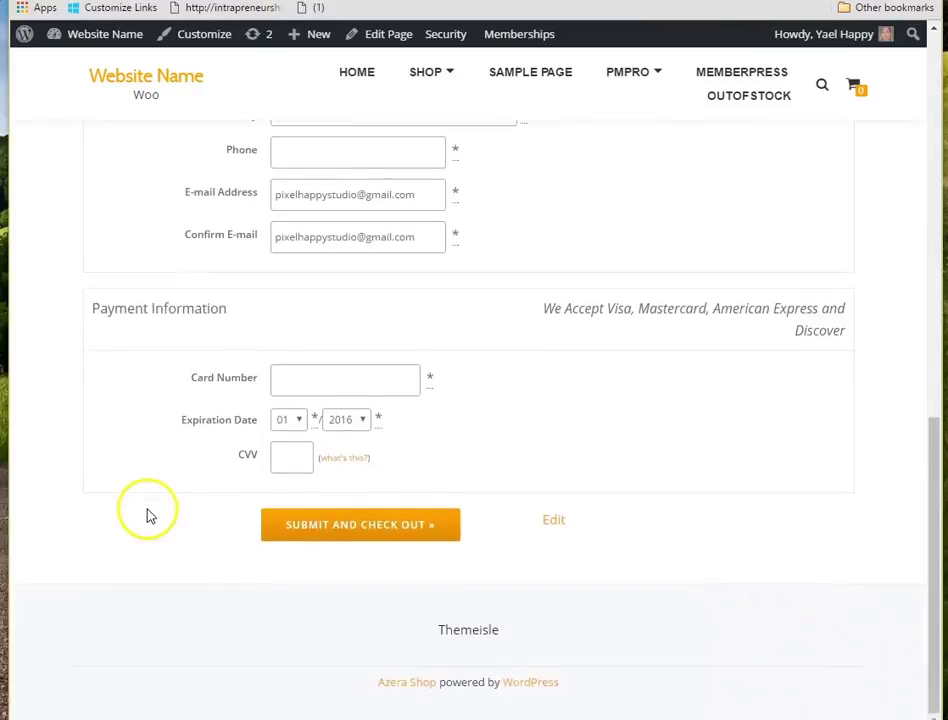
scroll(148, 512, up, 4)
scroll(148, 515, up, 4)
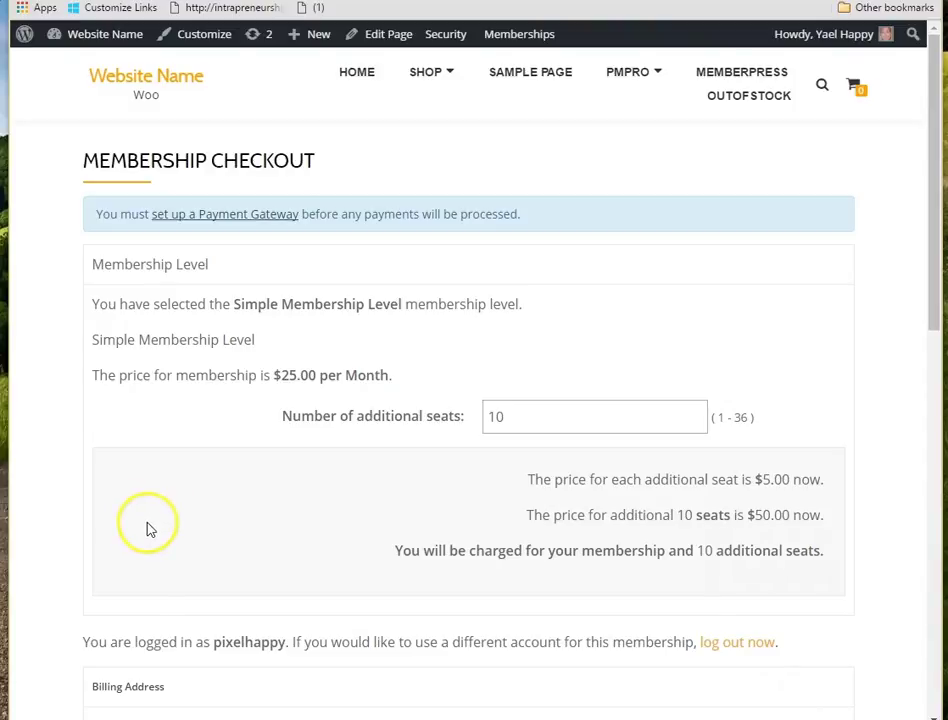
scroll(155, 514, down, 5)
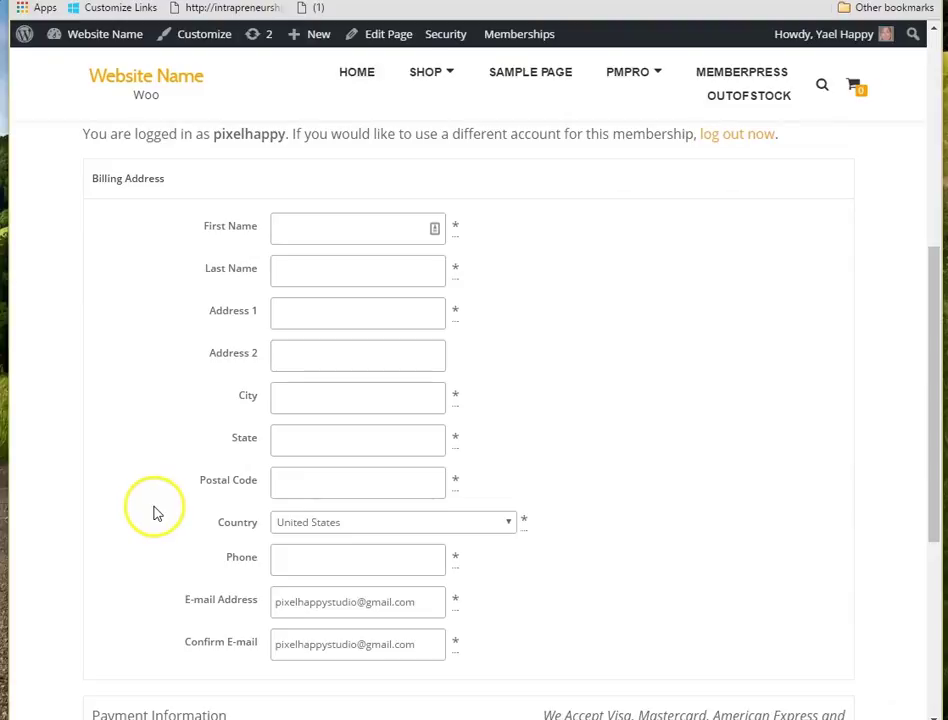
scroll(155, 513, up, 5)
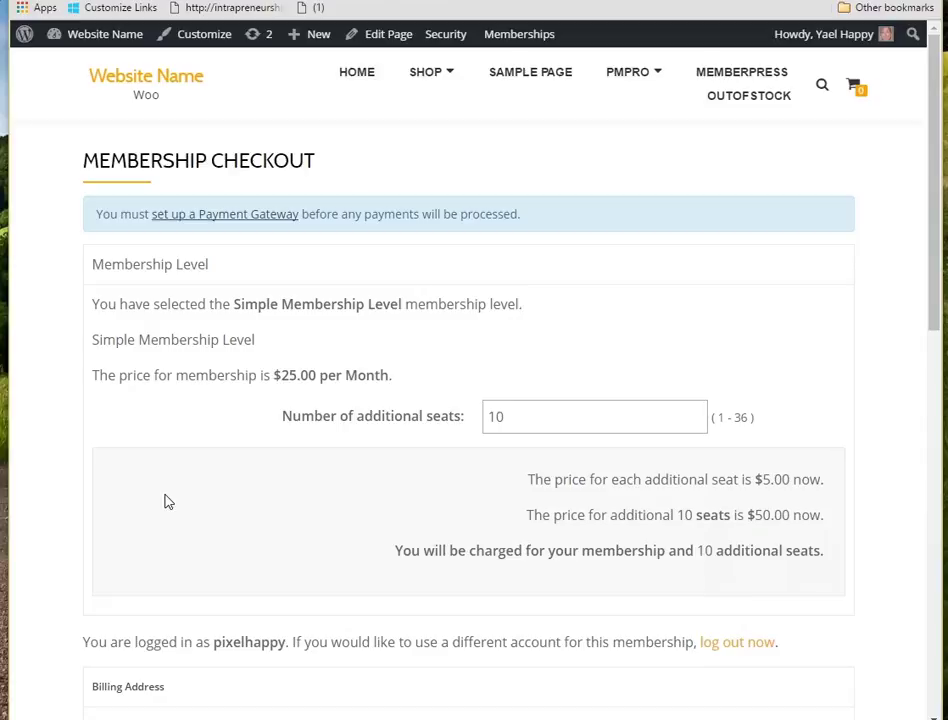
scroll(127, 483, down, 3)
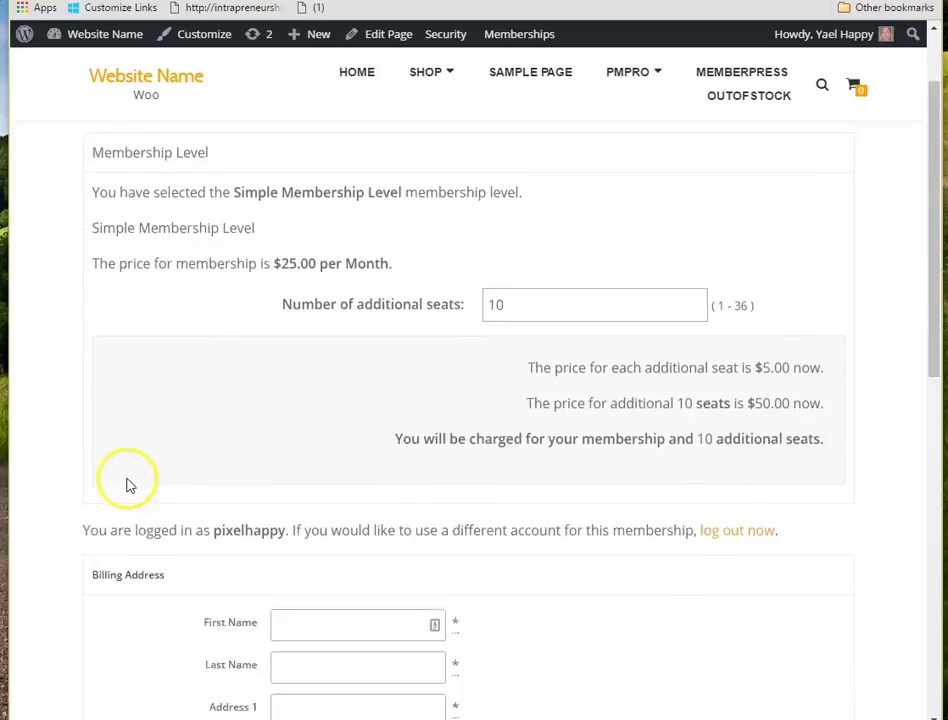